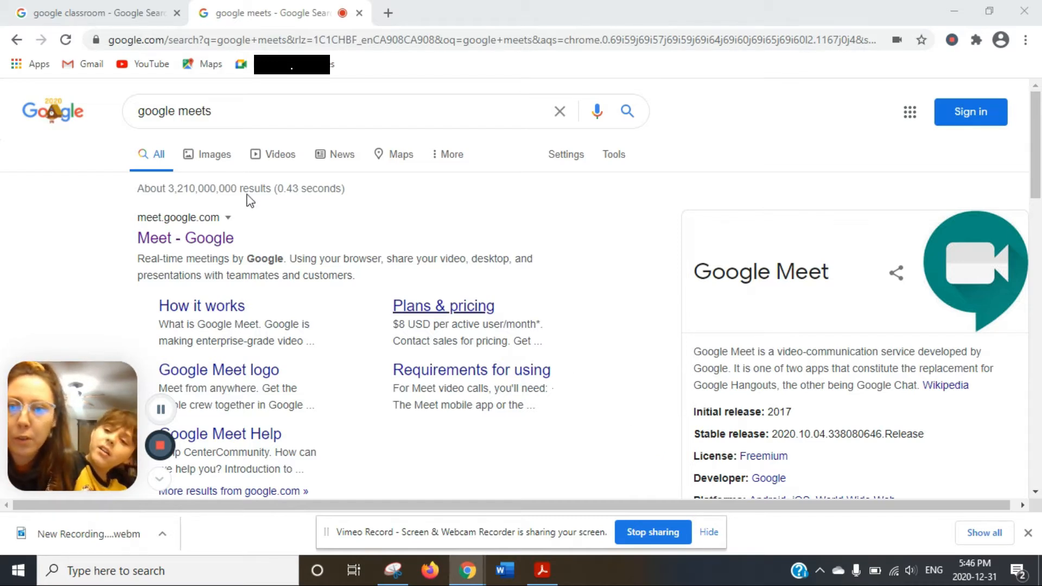
Switch to the browser tab showing the 'google classroom' search results.
left_click(135, 7)
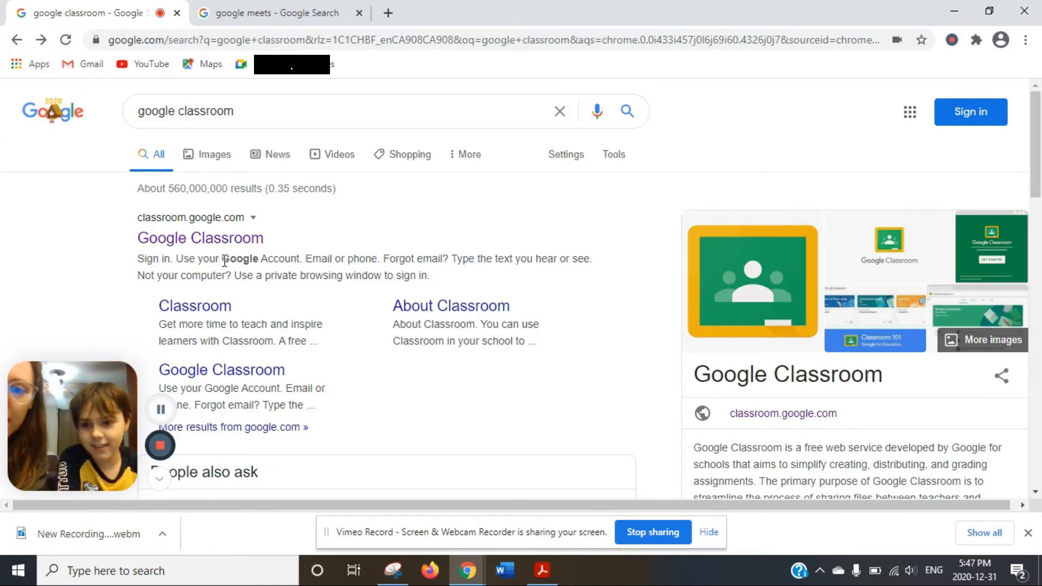
Go to classroom.google.com from the first result and skip the account recovery prompt.
right_click(198, 247)
left_click(180, 254)
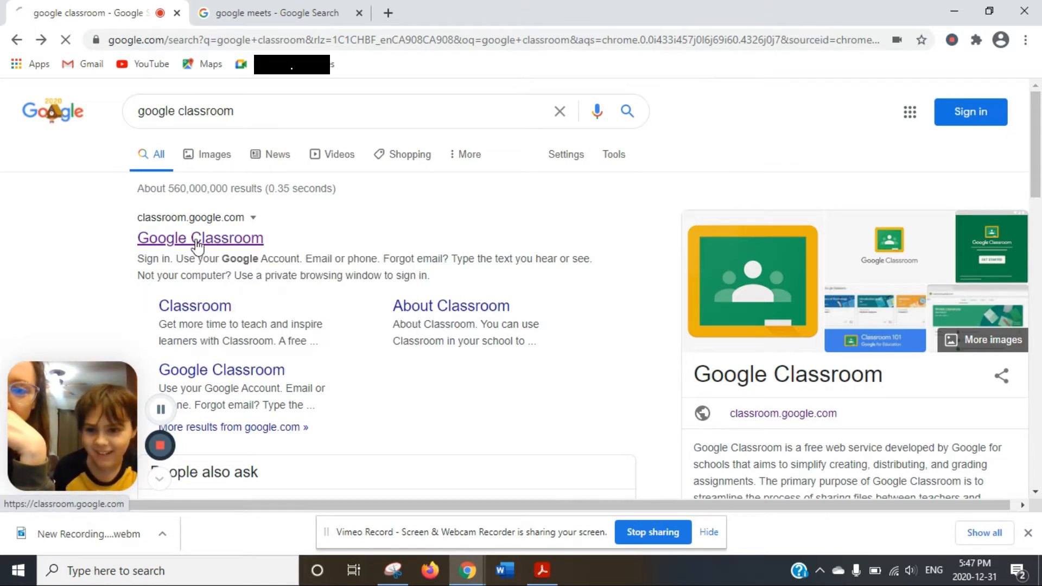
left_click(199, 242)
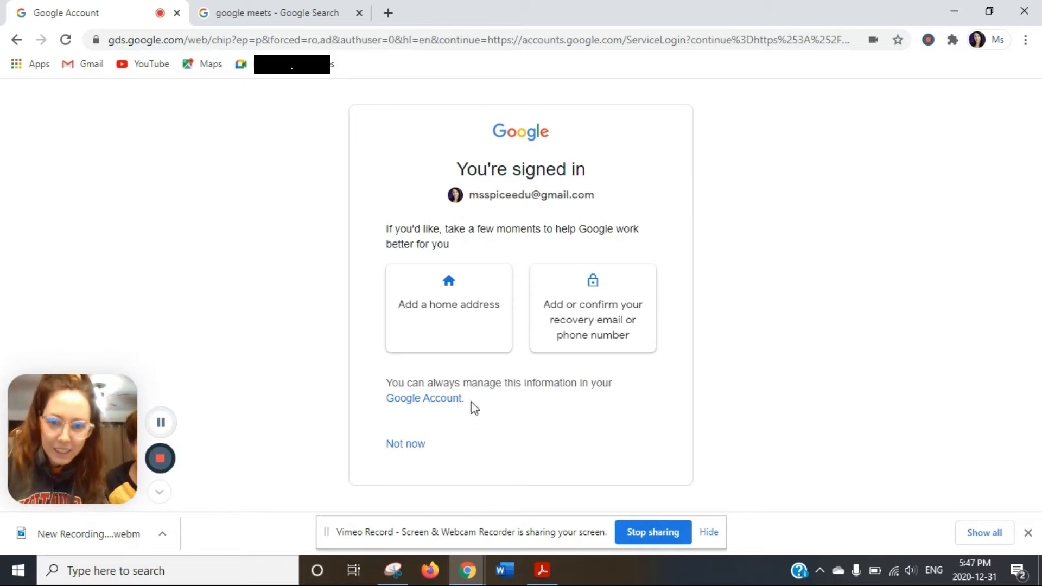
left_click(408, 447)
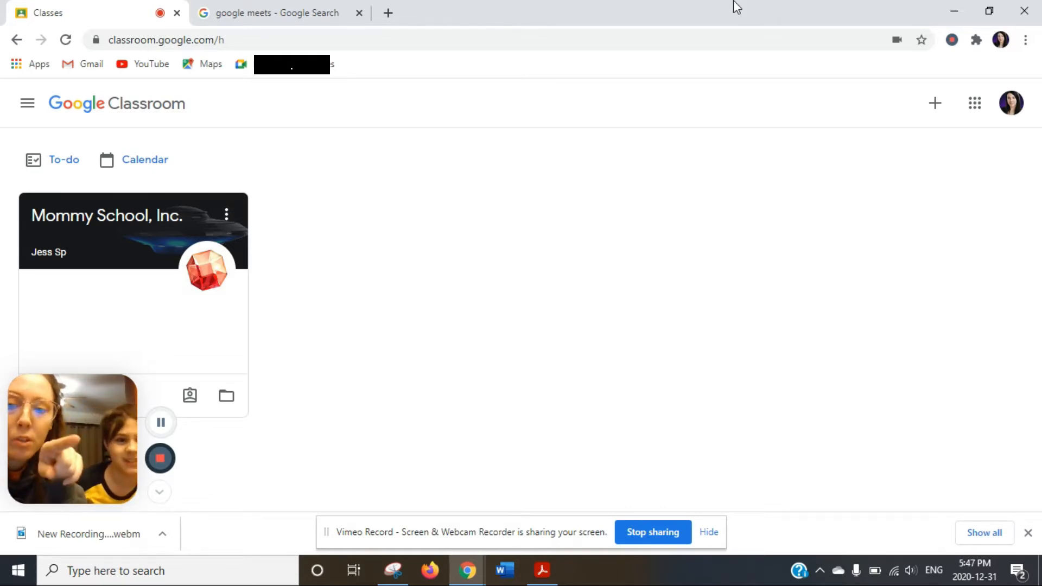
Create a class named 'Mr X and Mr F's Kindergarten Class', accepting the school-use notice.
left_click(934, 104)
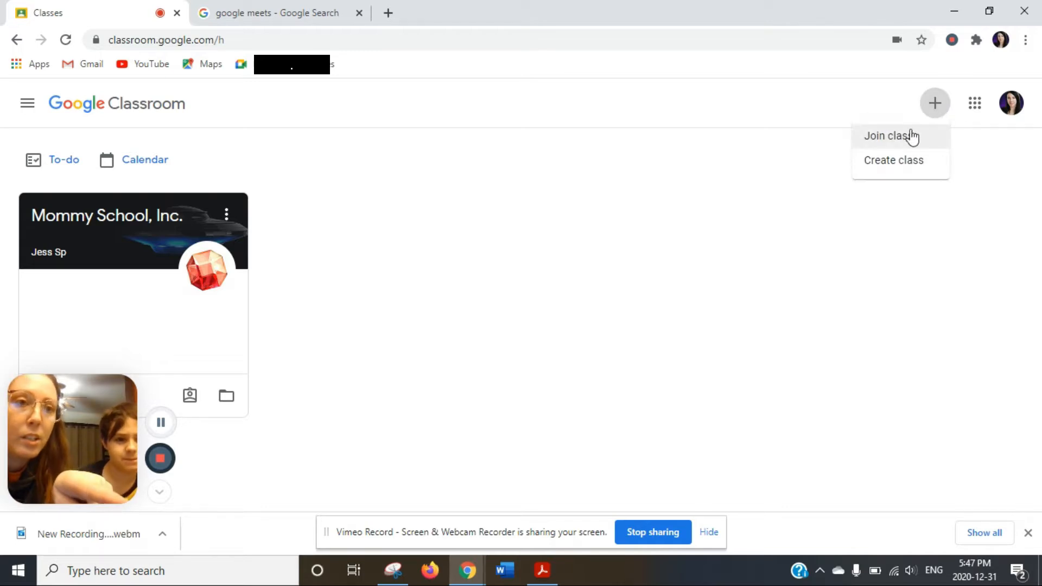
left_click(918, 161)
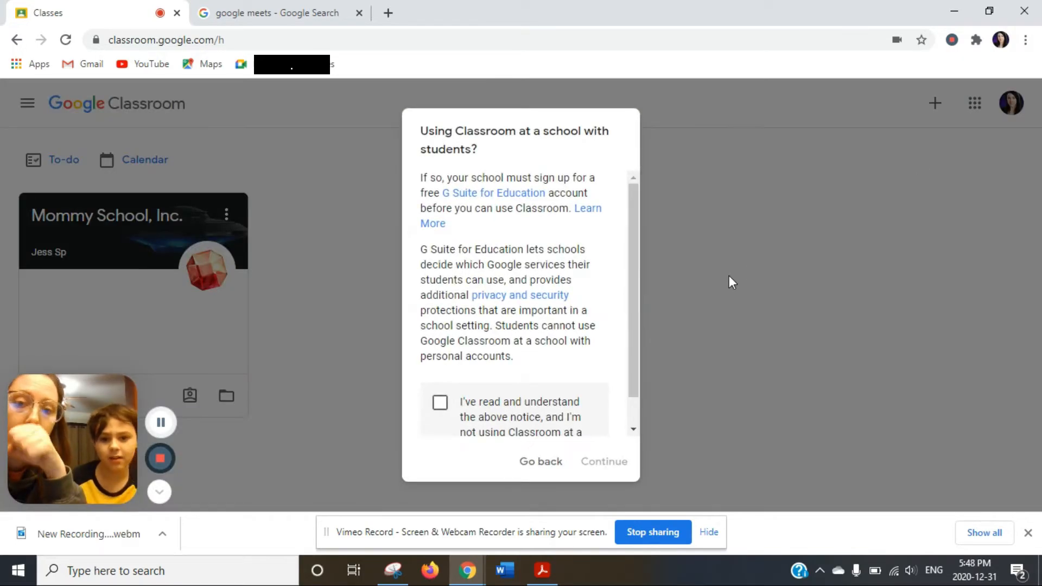
left_click(438, 403)
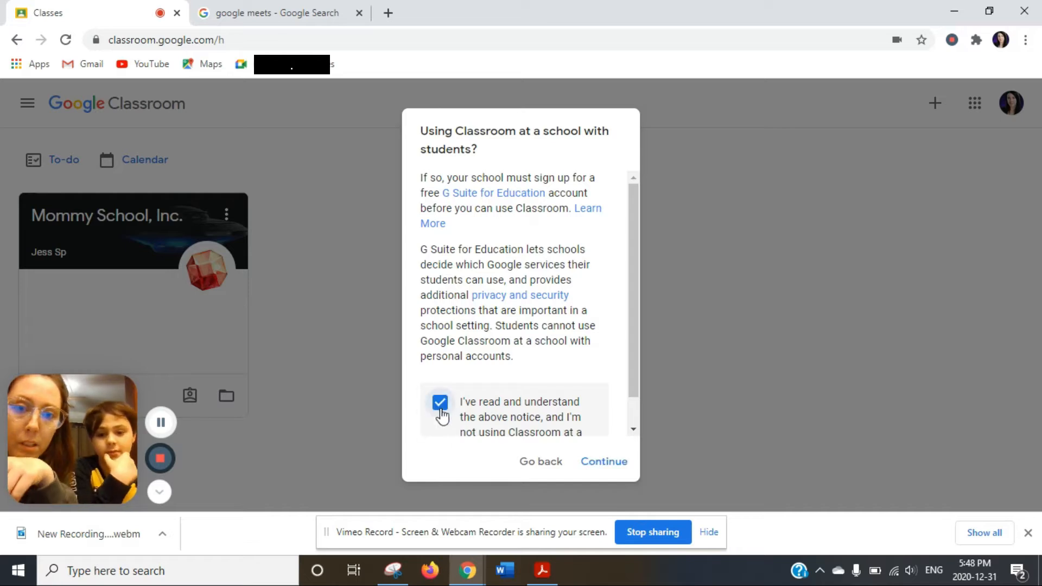
left_click(614, 462)
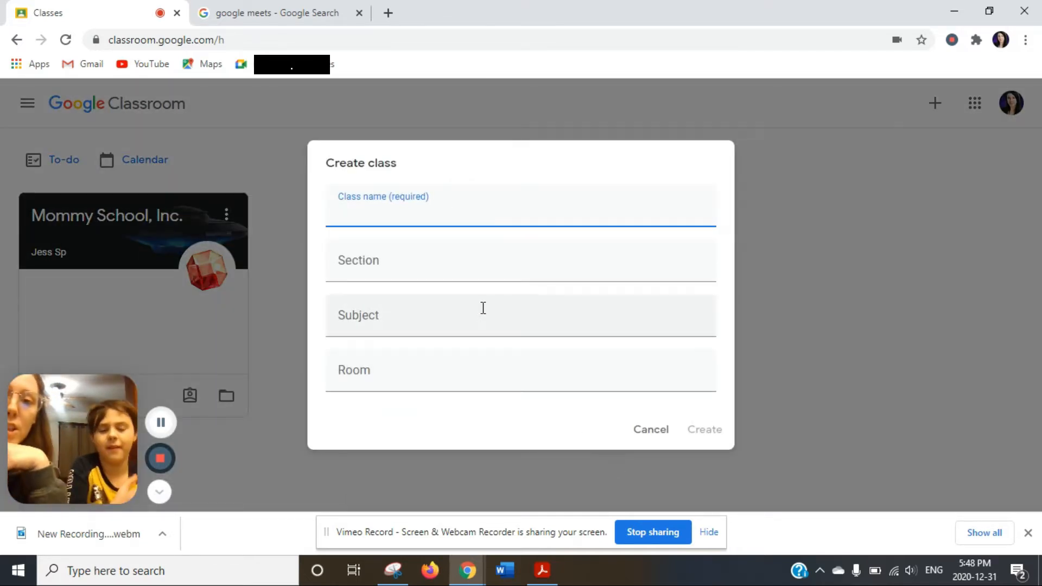
type("Mr")
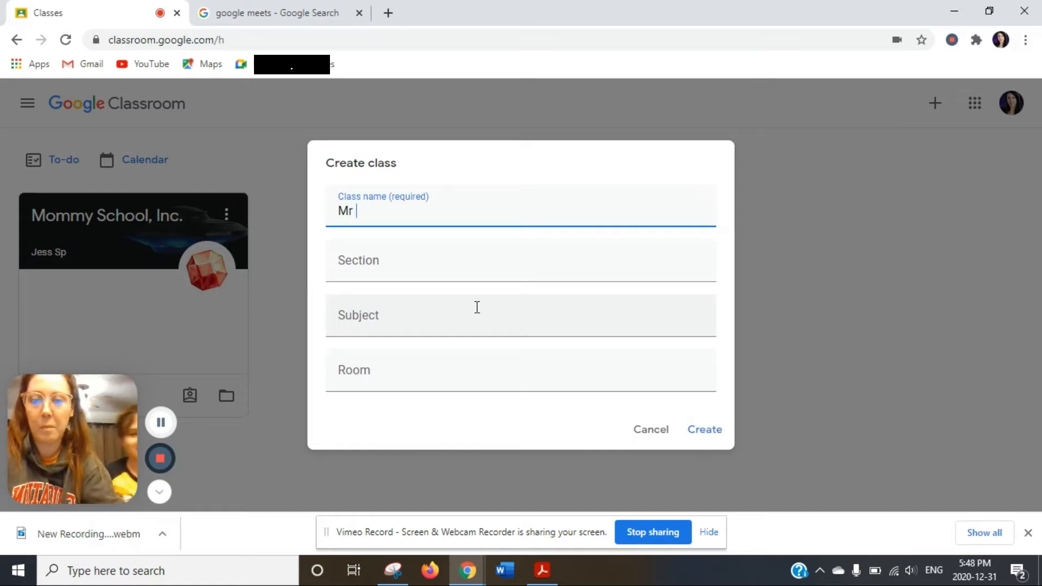
type(" X and Mr")
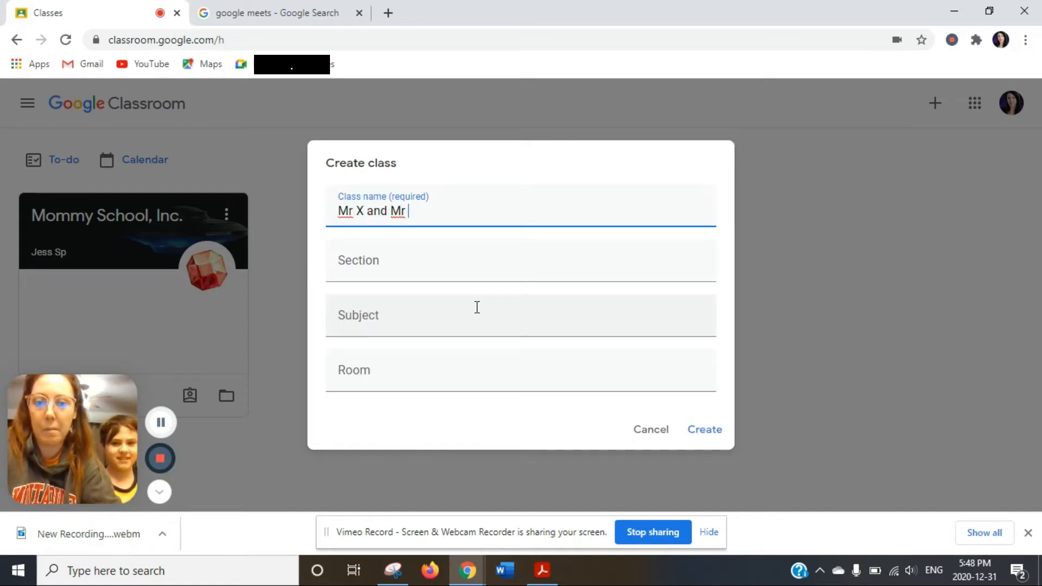
type(" F's ")
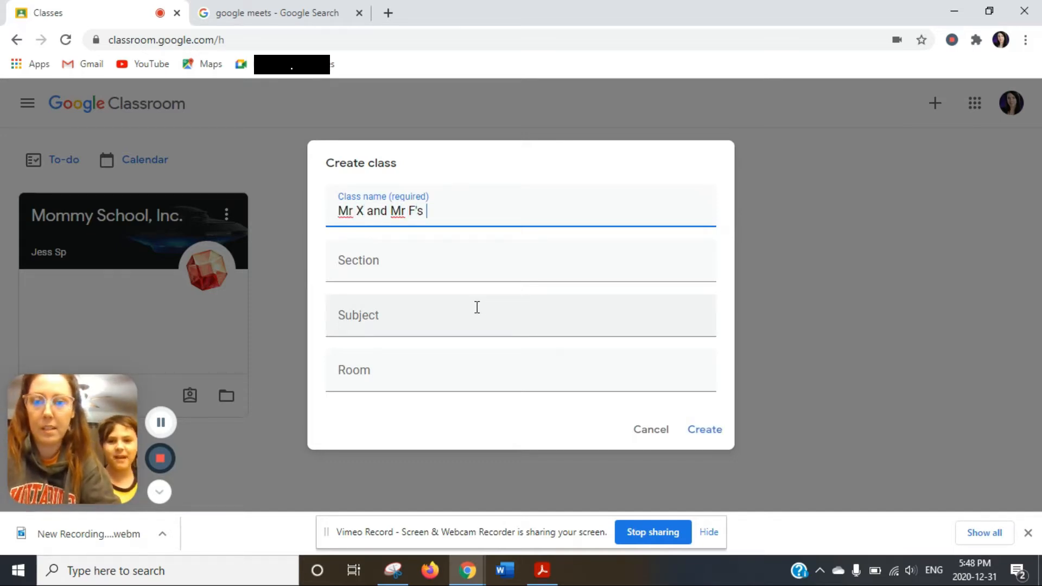
type("Kindergar")
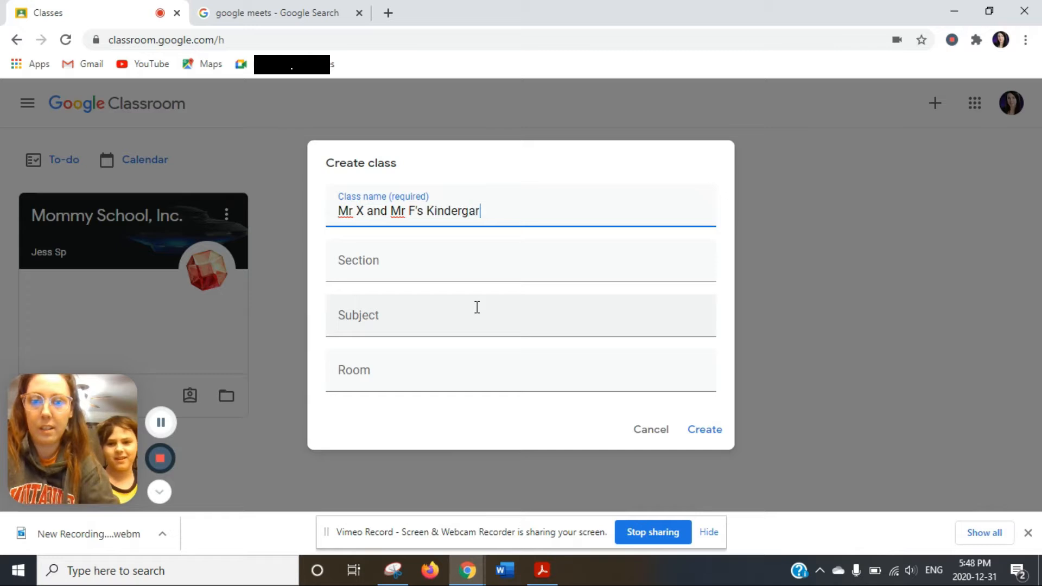
type("ten Class")
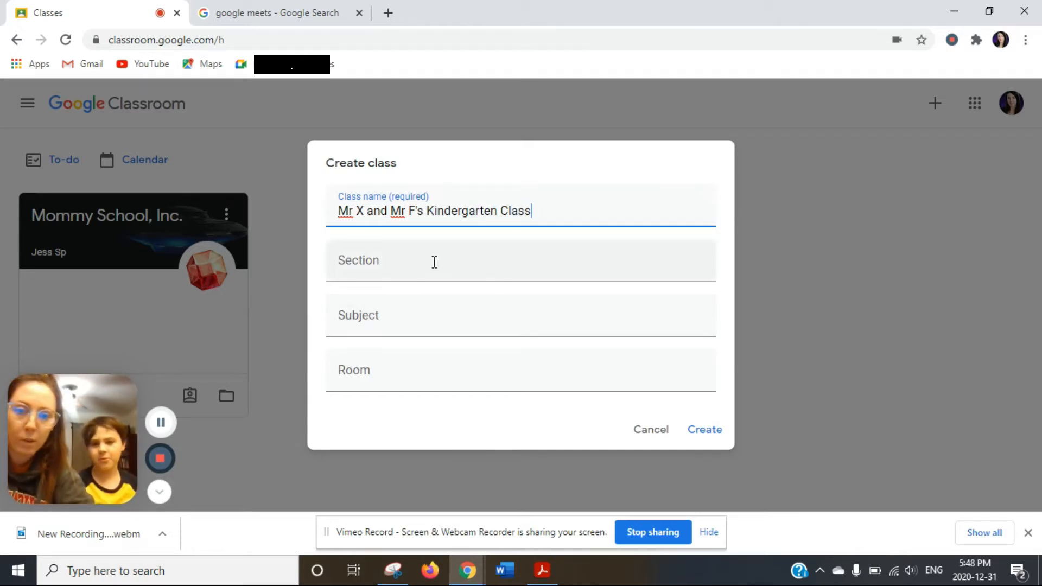
left_click(713, 429)
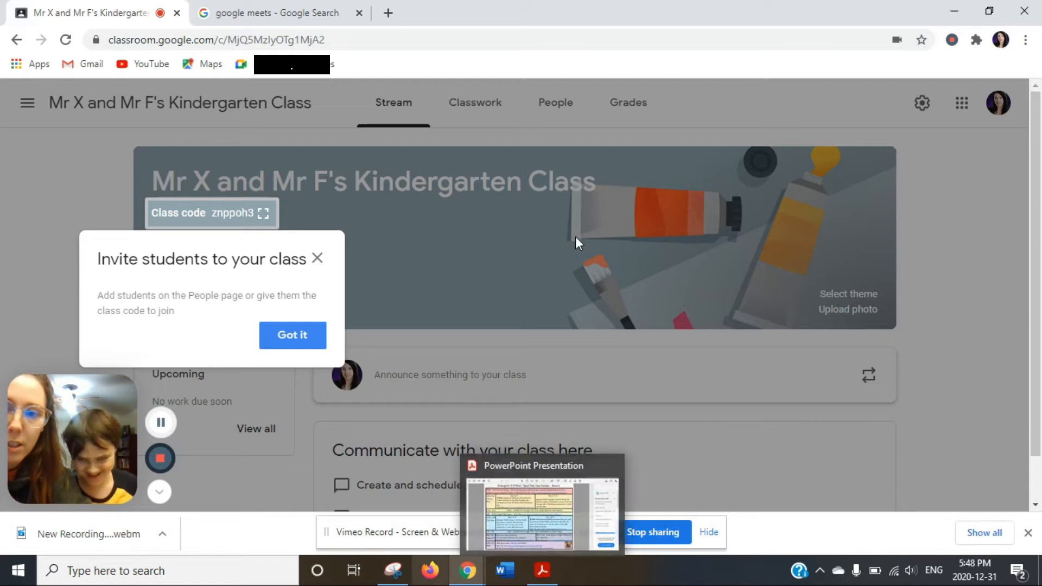
Close the invite tip and apply the dark Honors theme with medals and diploma.
left_click(316, 260)
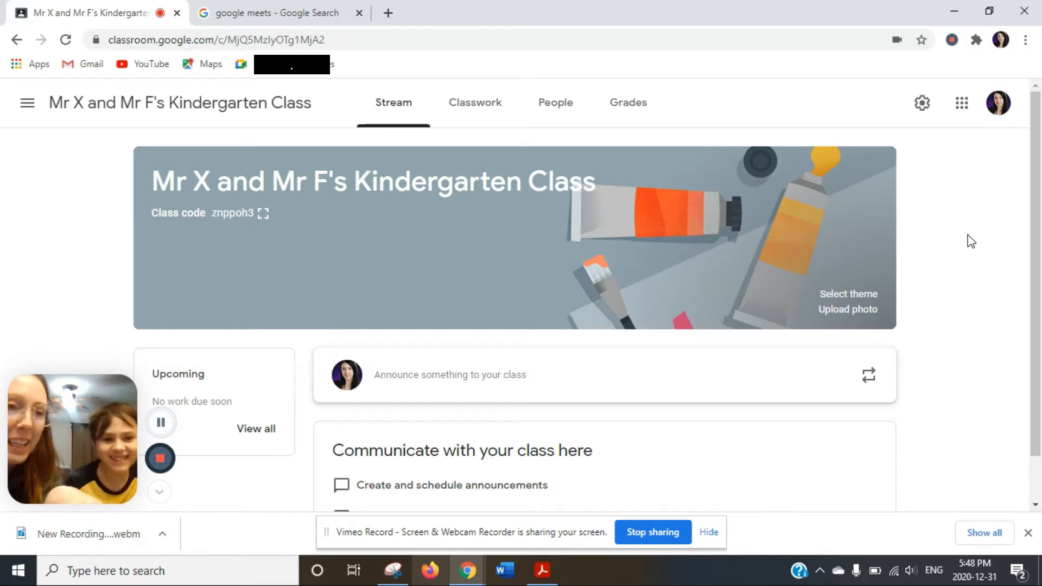
left_click(868, 295)
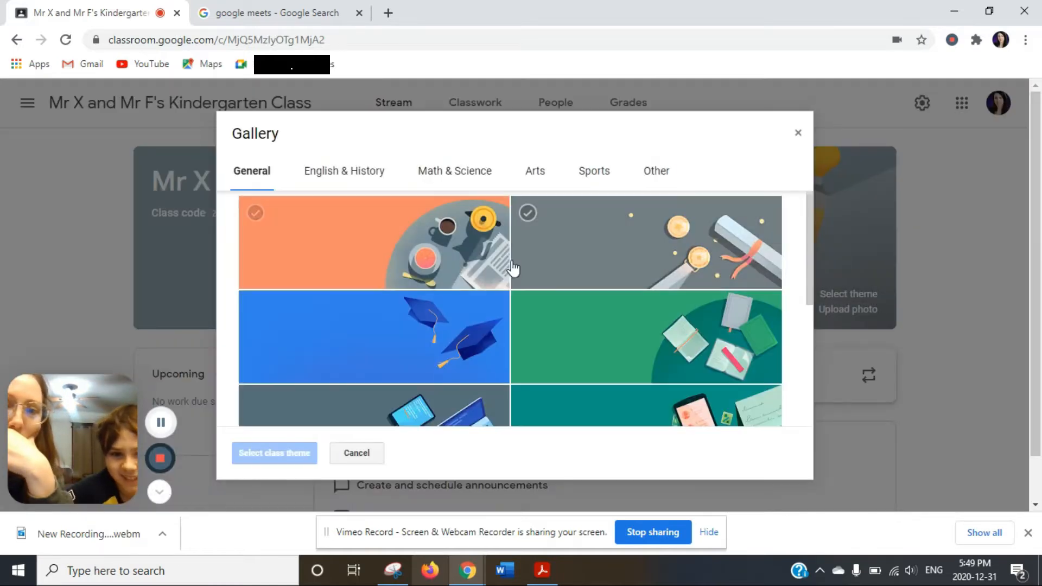
right_click(813, 252)
left_click(797, 259)
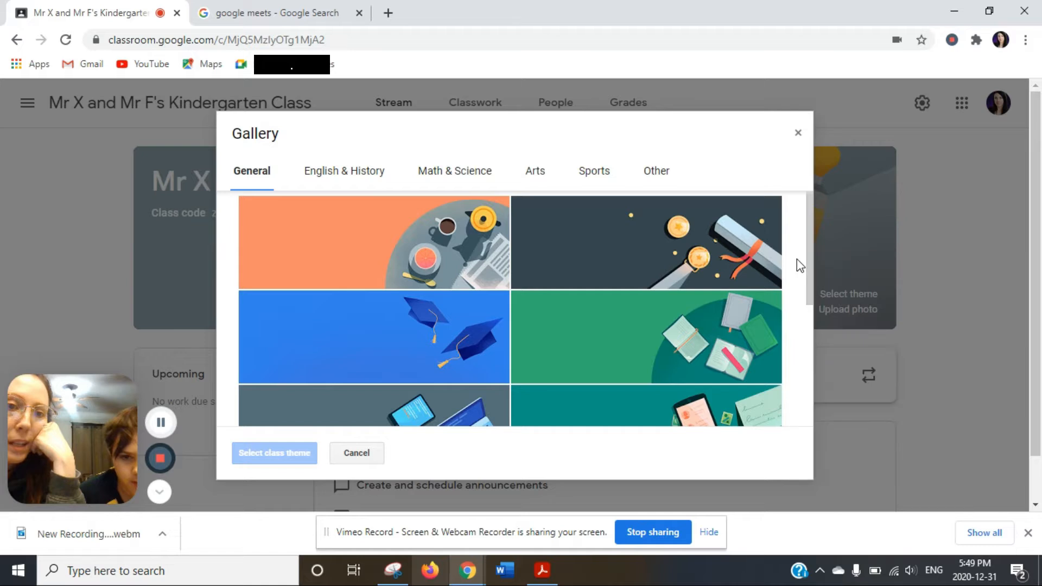
right_click(739, 253)
right_click(701, 245)
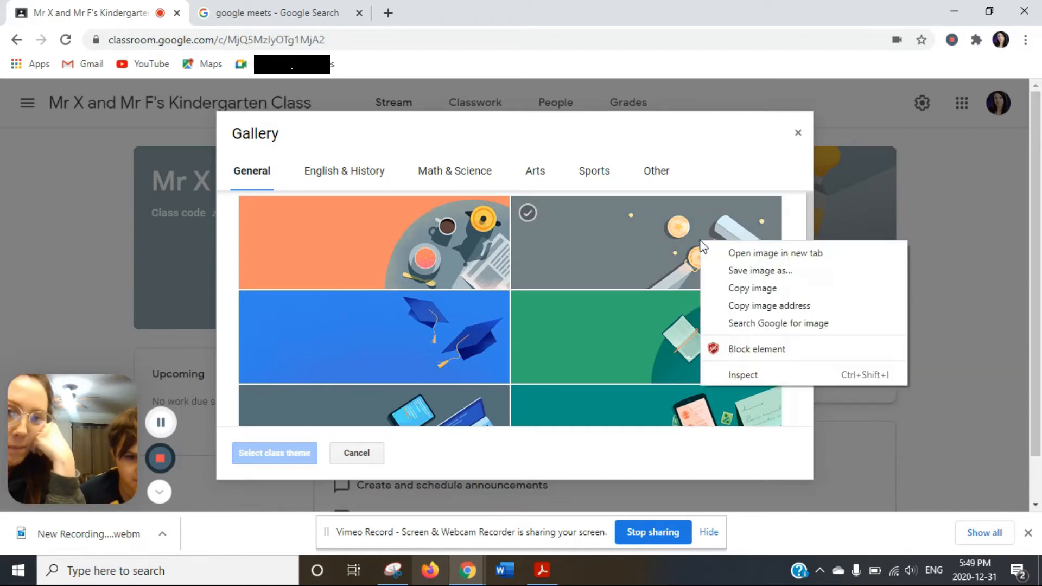
left_click(682, 247)
left_click(682, 247)
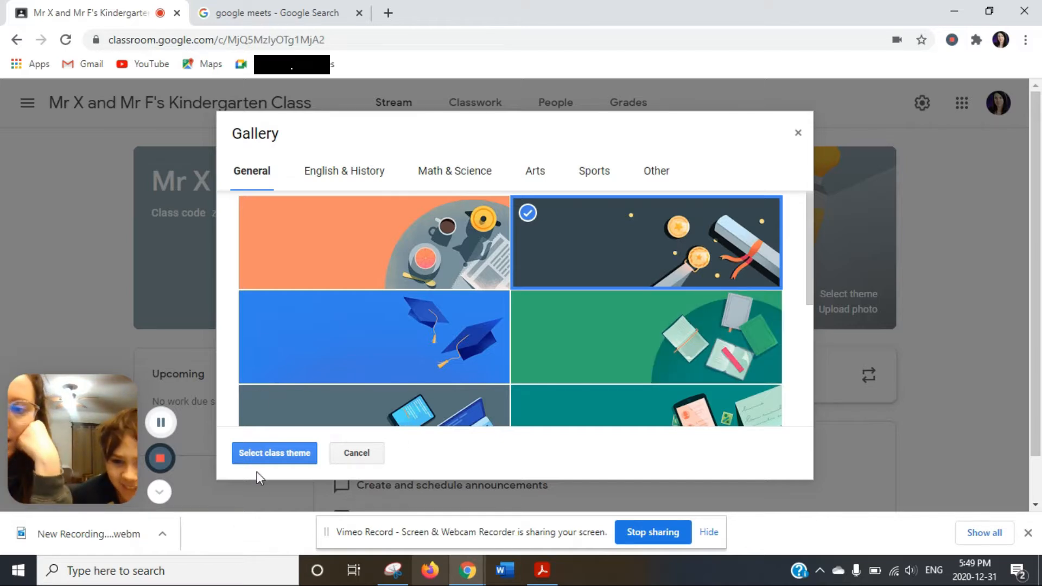
left_click(253, 452)
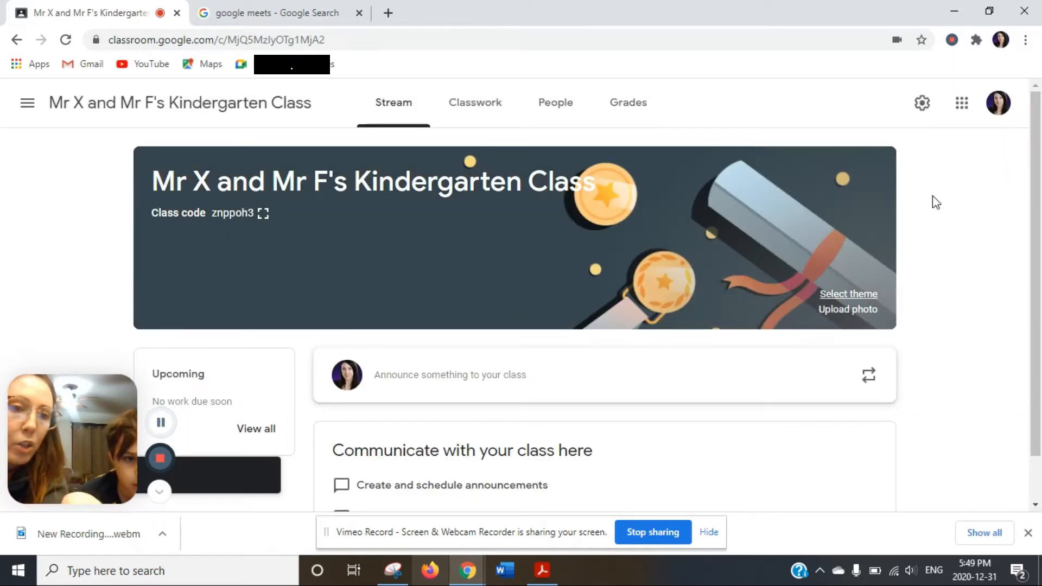
Scroll down the Stream and start an empty announcement to all students.
scroll(1034, 226, "down", 1)
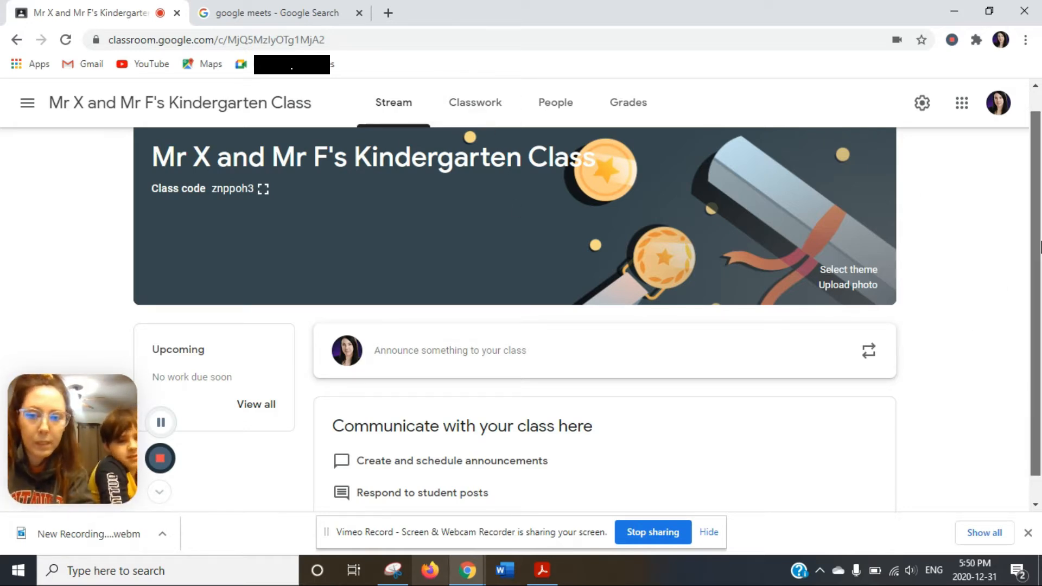
scroll(1041, 349, "down", 1)
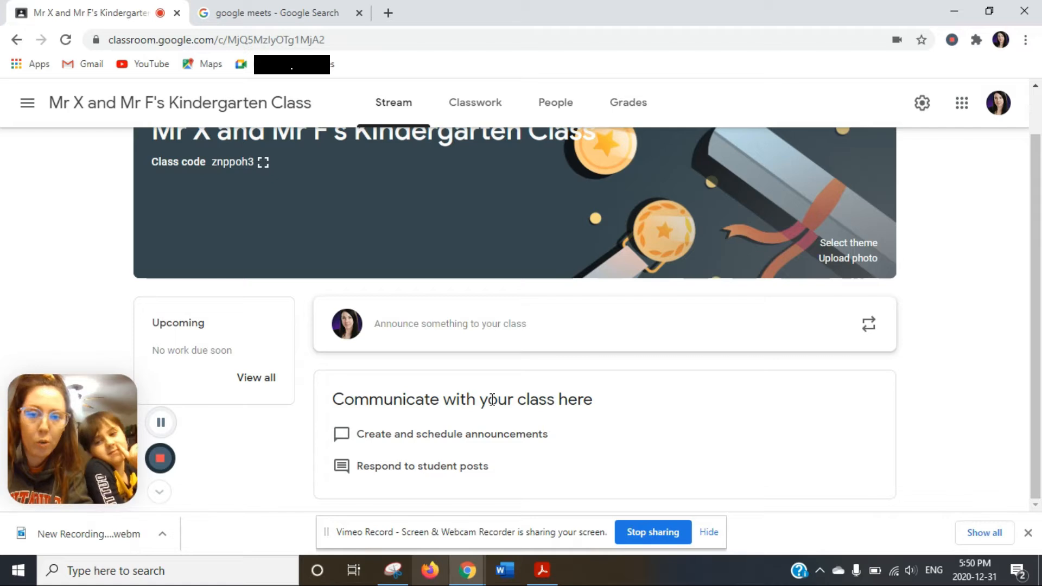
left_click(497, 325)
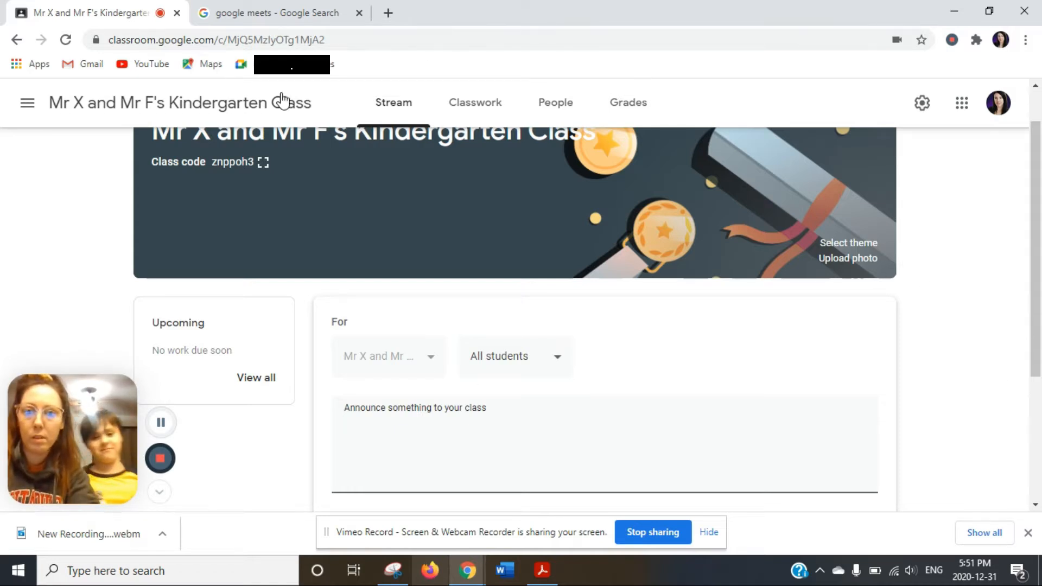
Write 'at 9am we will have a lesson that includes lego so be prepared with lego!!!'.
left_click(377, 112)
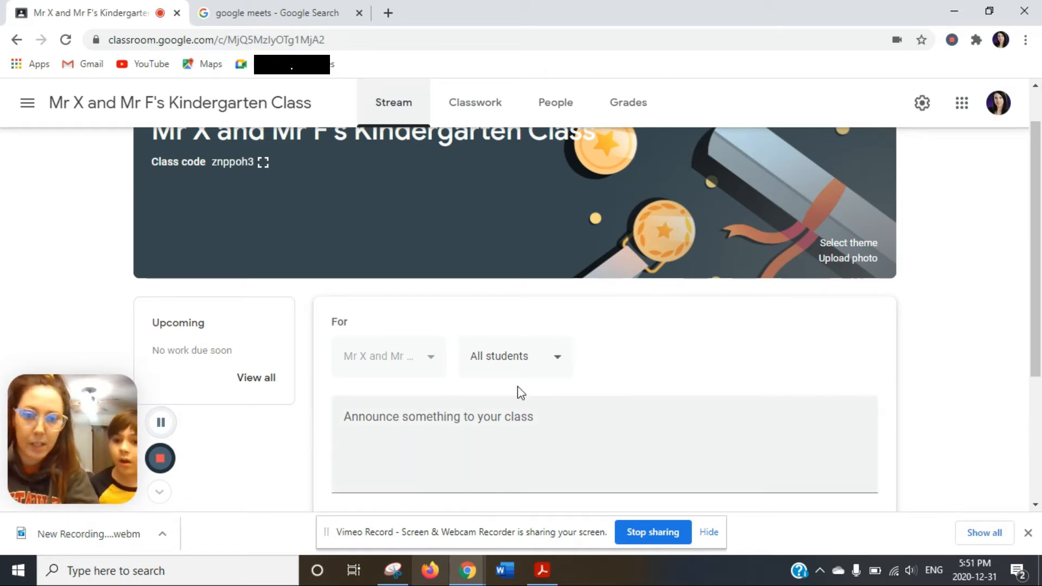
left_click(521, 363)
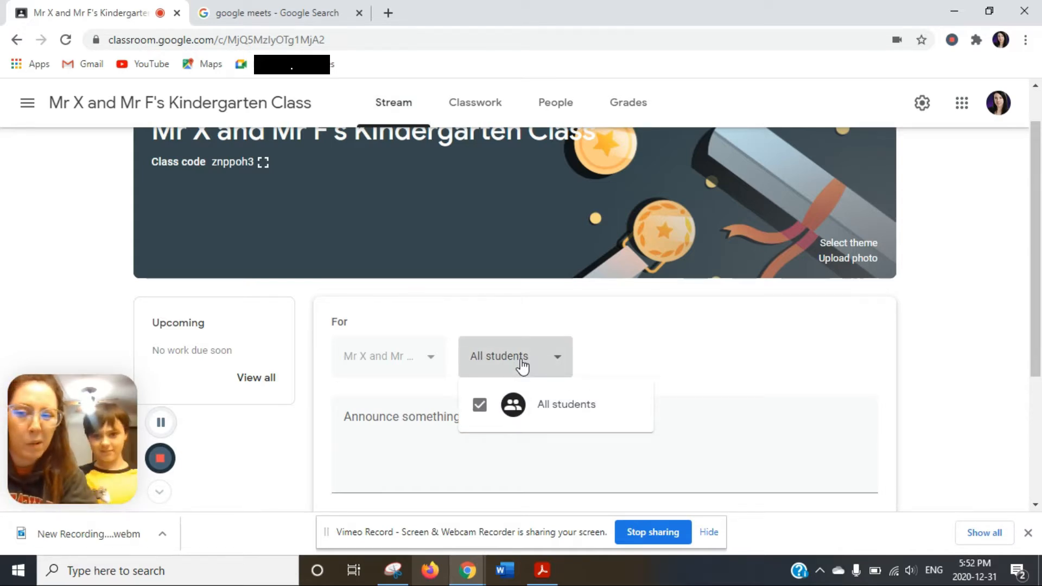
left_click(440, 431)
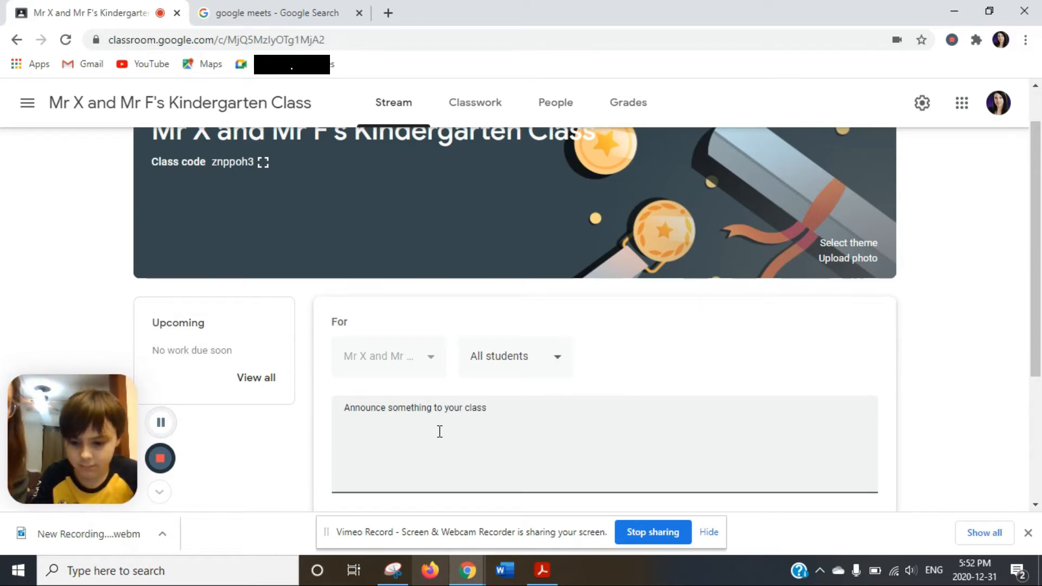
type("at 9am we will have a lesso")
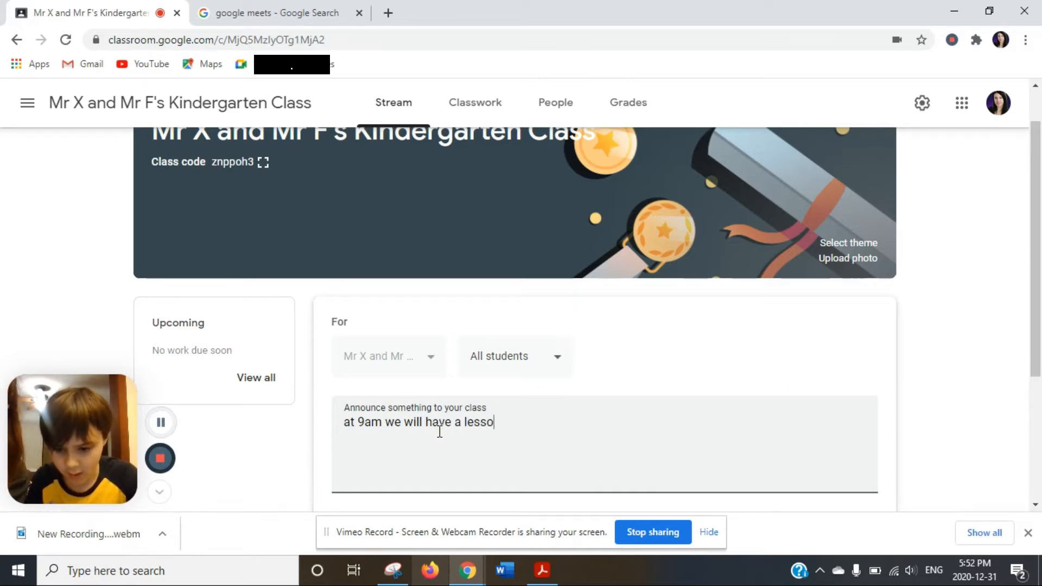
type("n that includes lego so be")
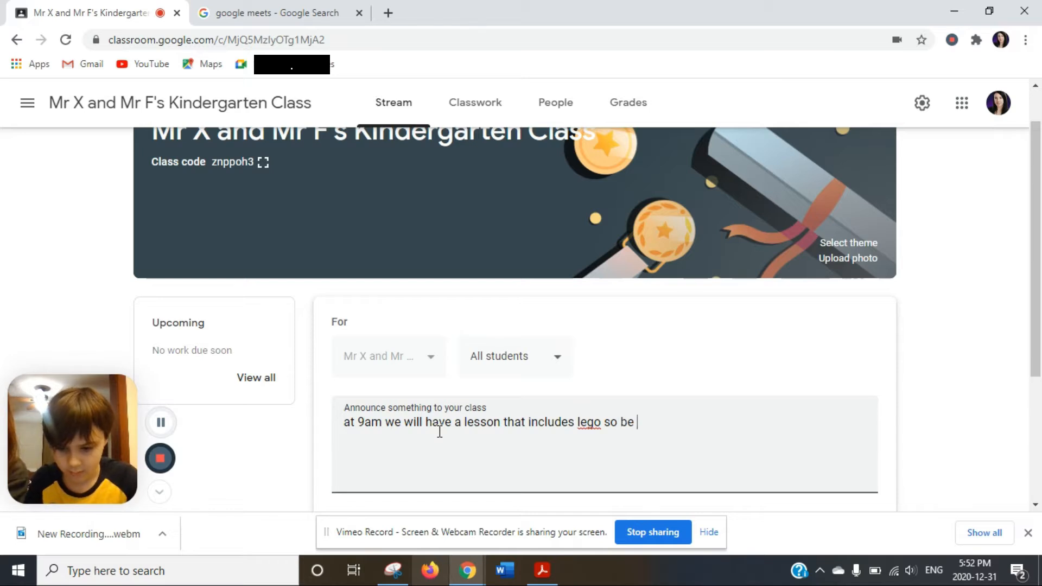
type(" prep")
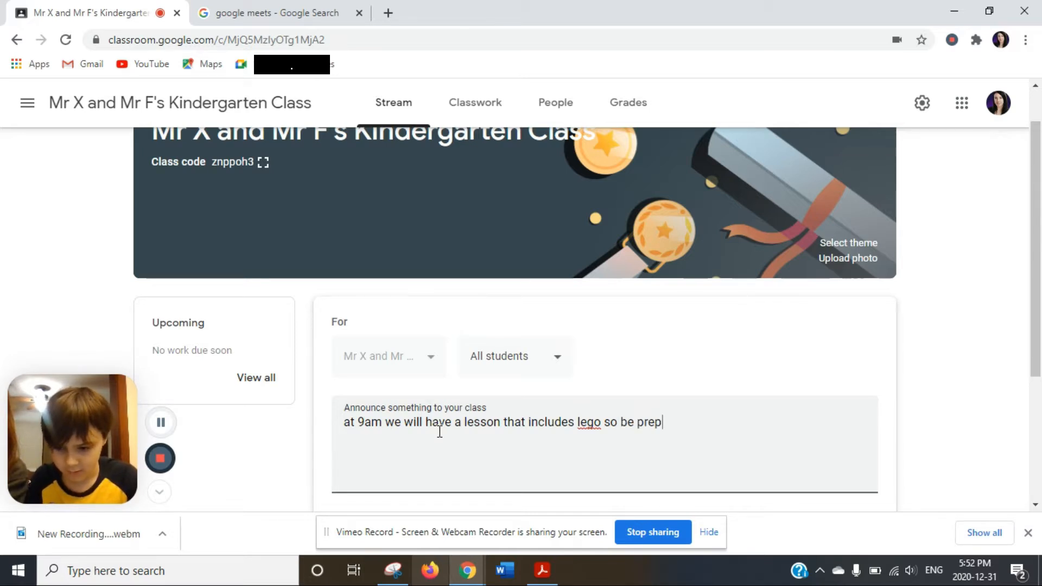
type("ared")
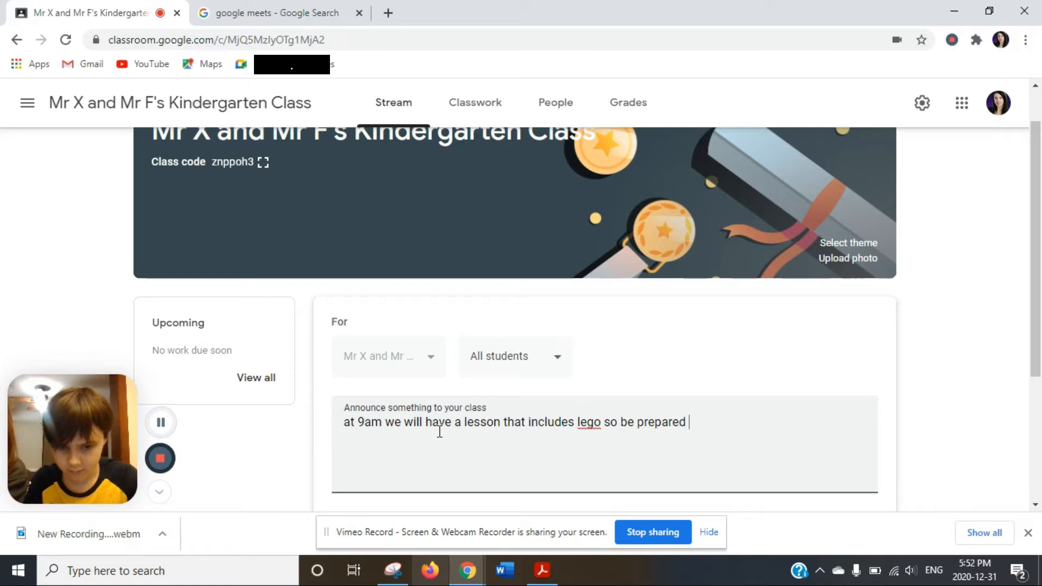
type(" with ")
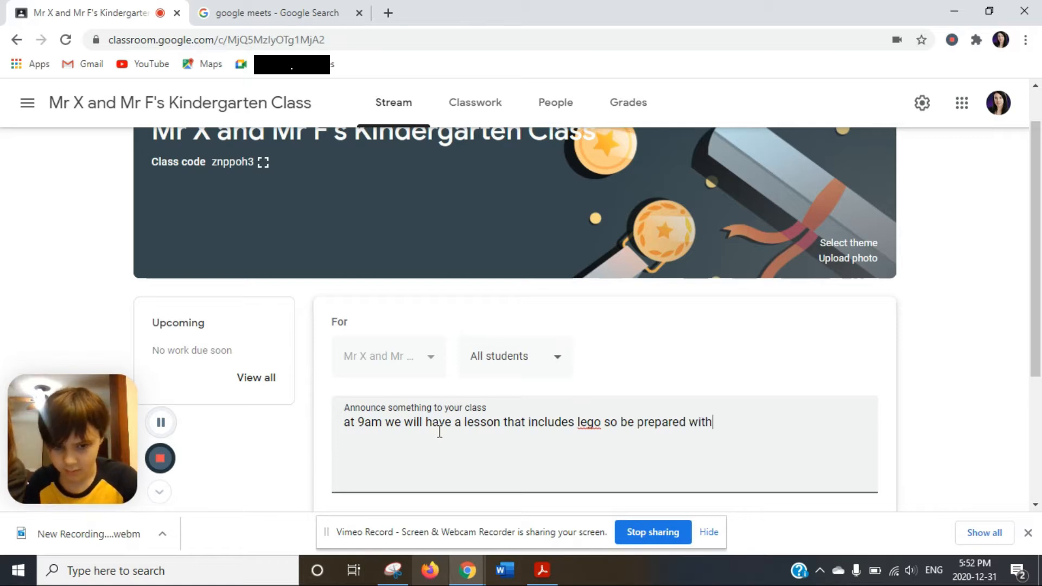
type("lego")
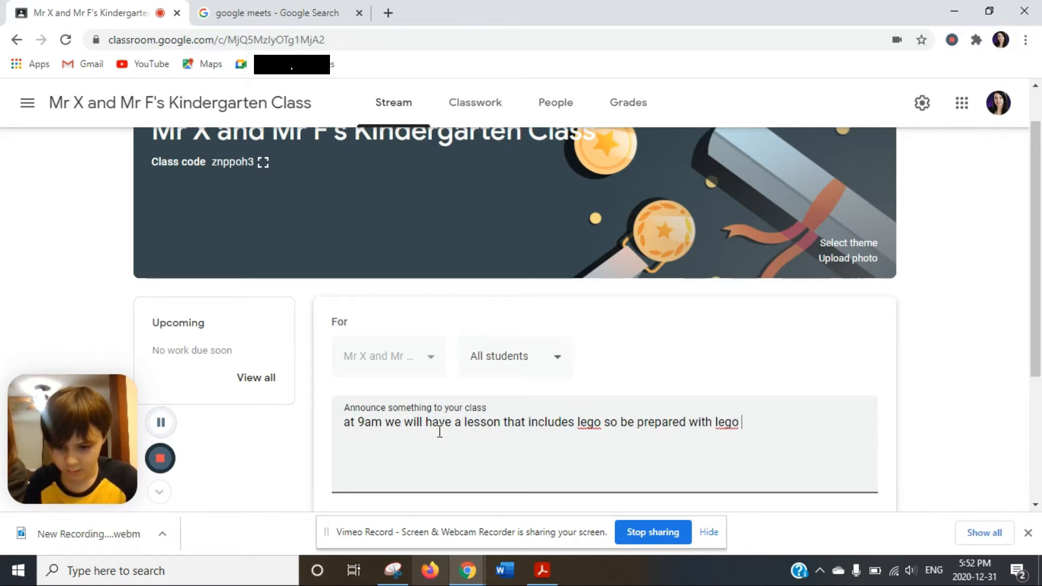
key("BackSpace")
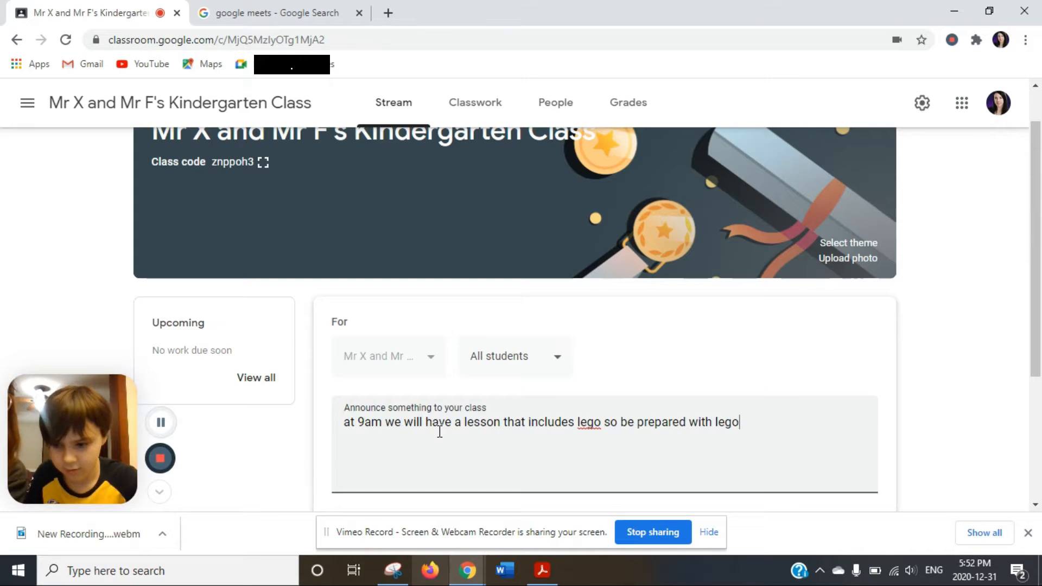
type("!!!!!!!!!!!!")
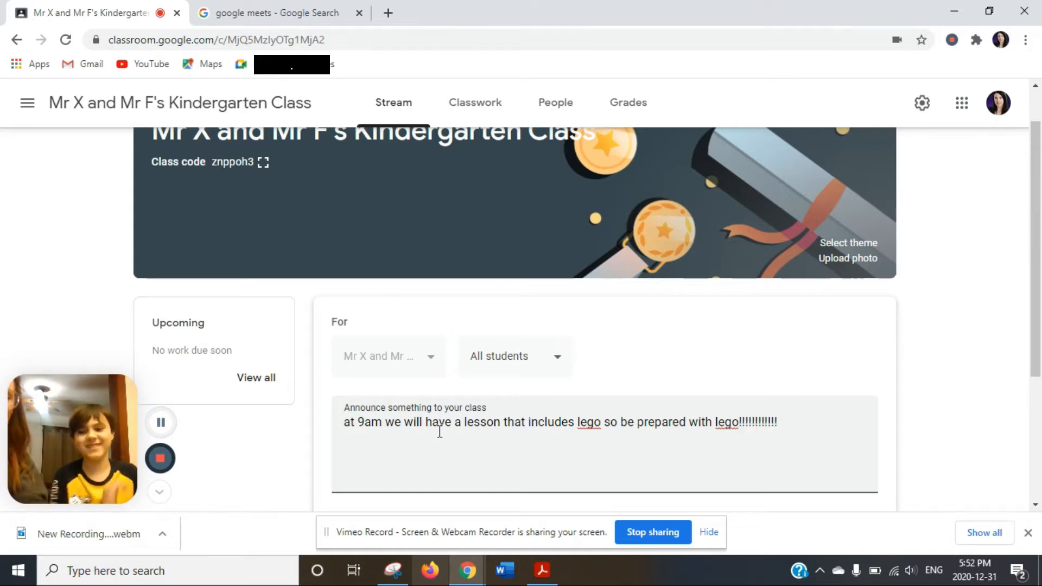
left_click_drag(1037, 266, 1038, 356)
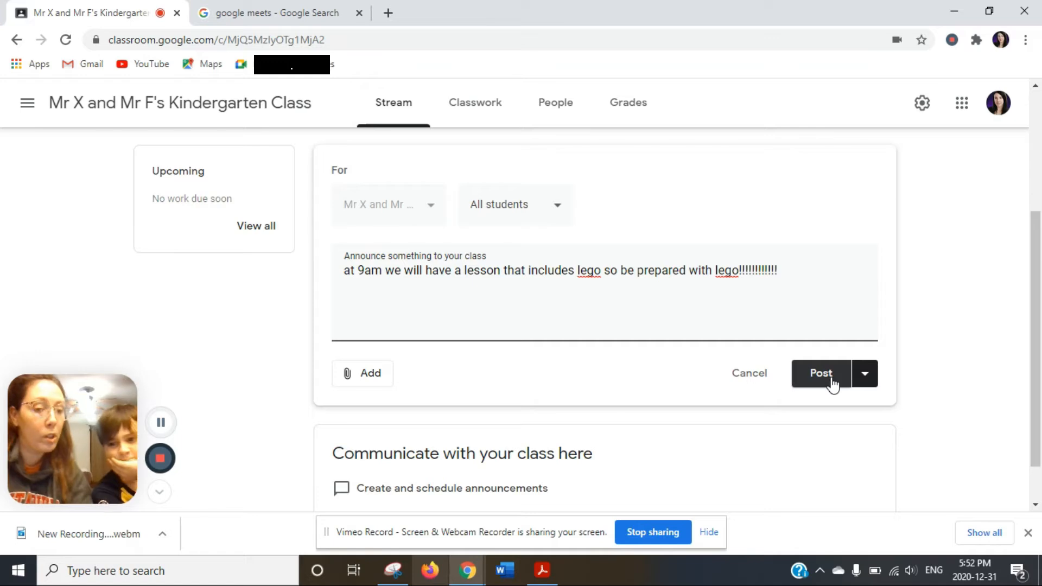
Post the lego announcement immediately, without scheduling or adding attachments.
left_click(870, 384)
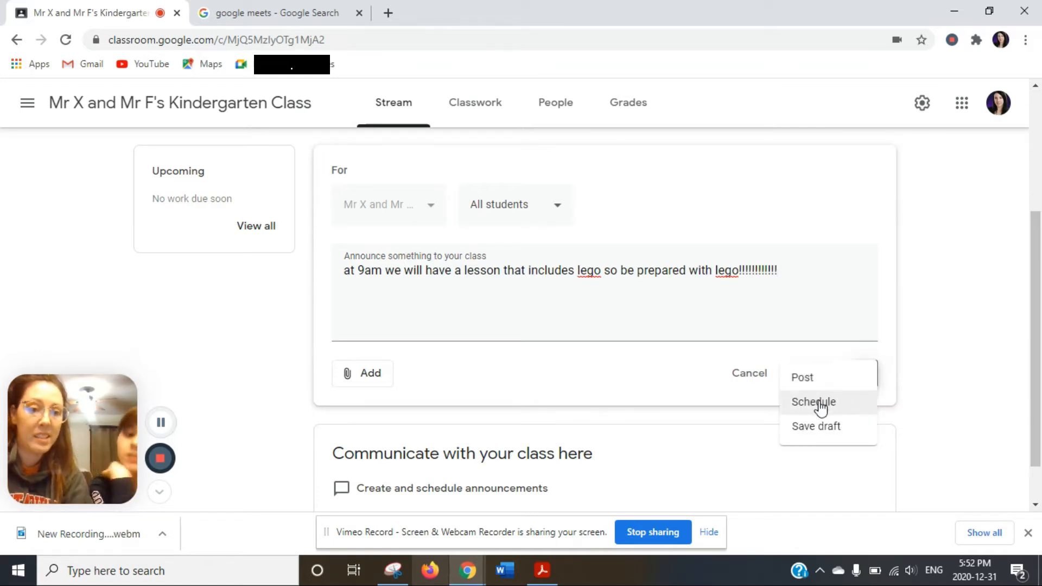
left_click(986, 370)
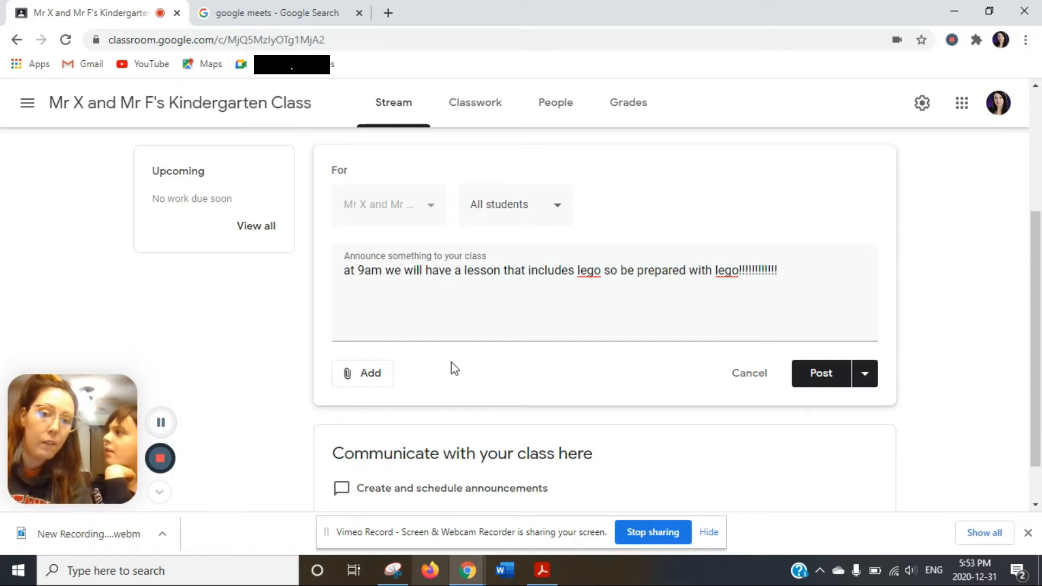
left_click(373, 384)
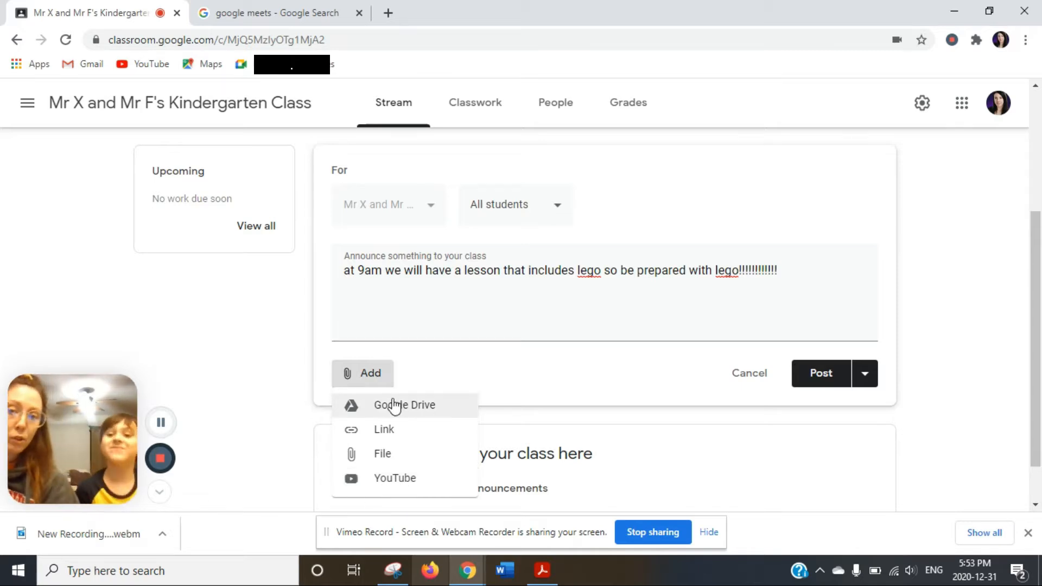
left_click(300, 337)
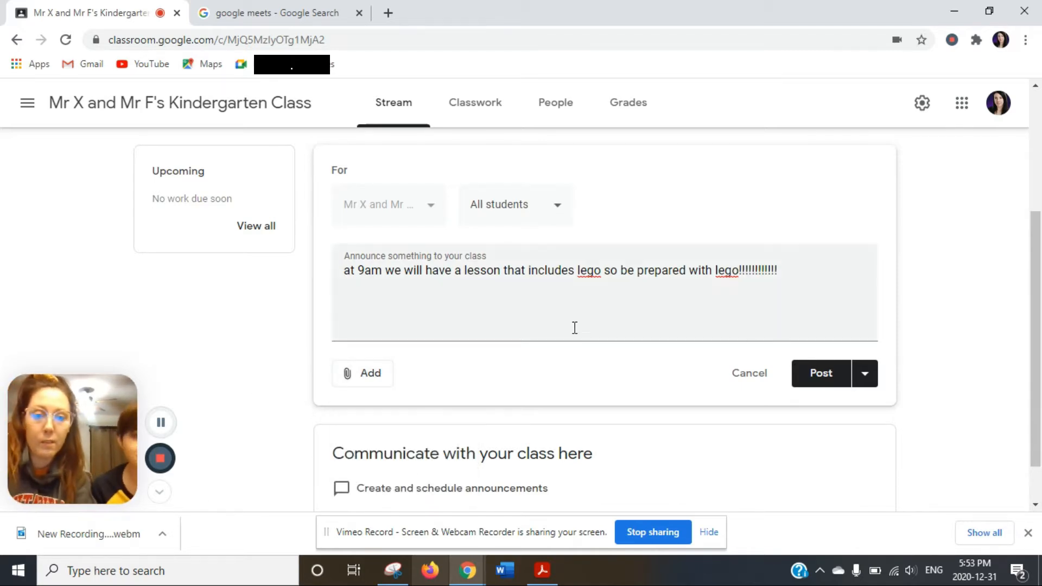
left_click(821, 375)
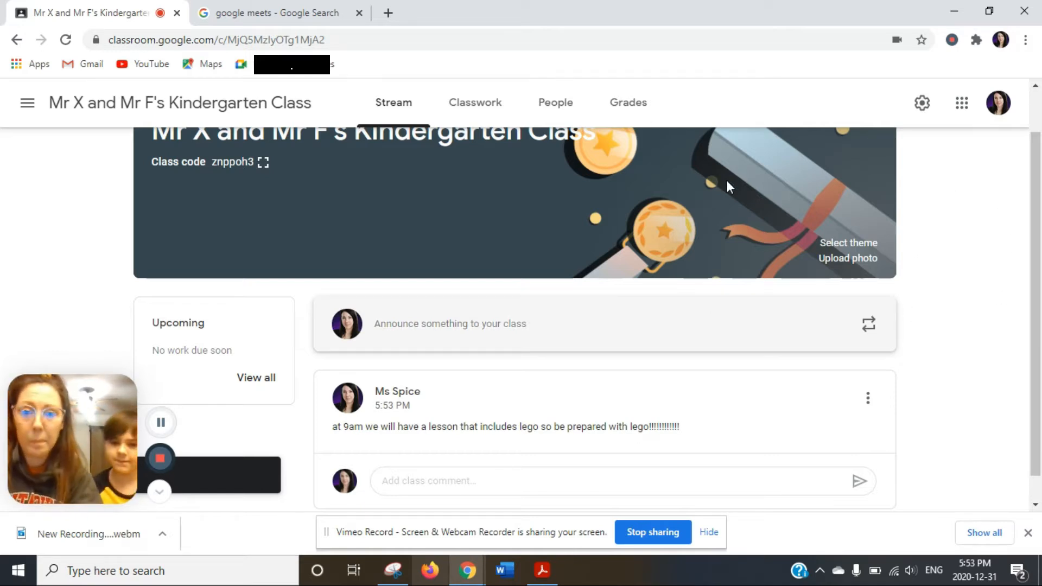
Add a 'Weekly Classwork' topic on the Classwork page.
left_click(479, 103)
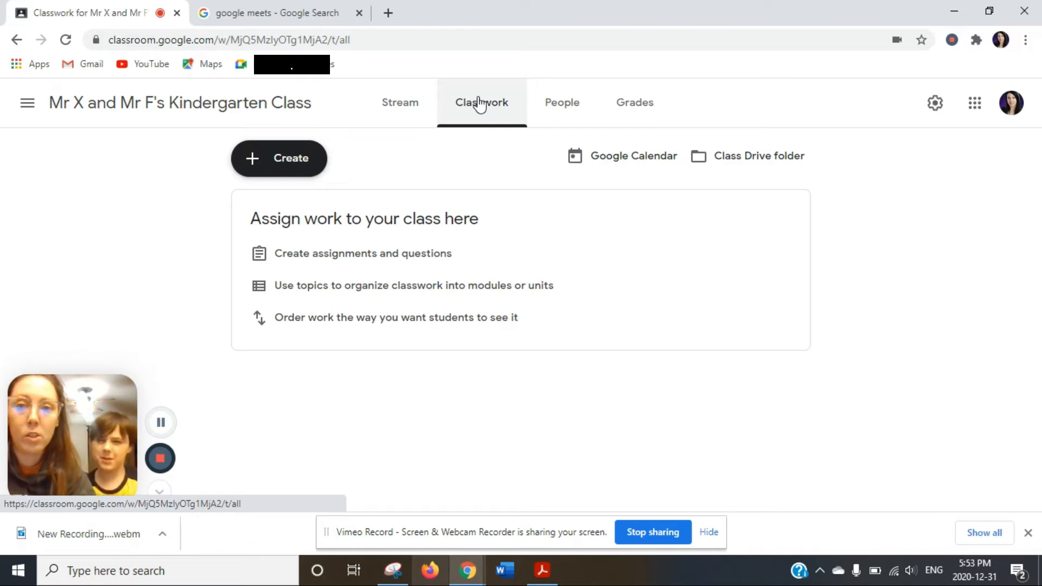
left_click(250, 158)
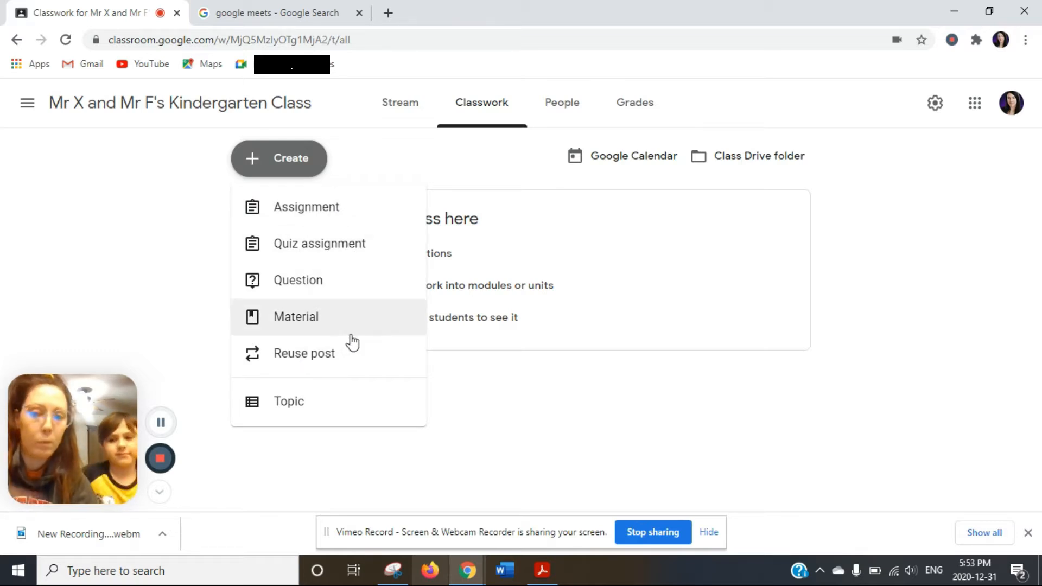
left_click(291, 408)
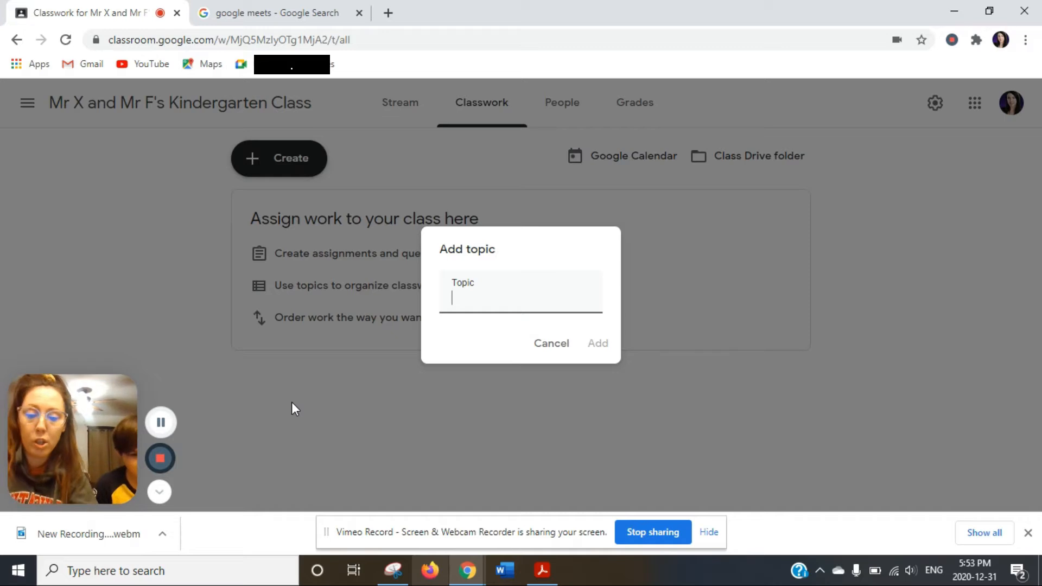
type("Weekly Classwork")
key("Return")
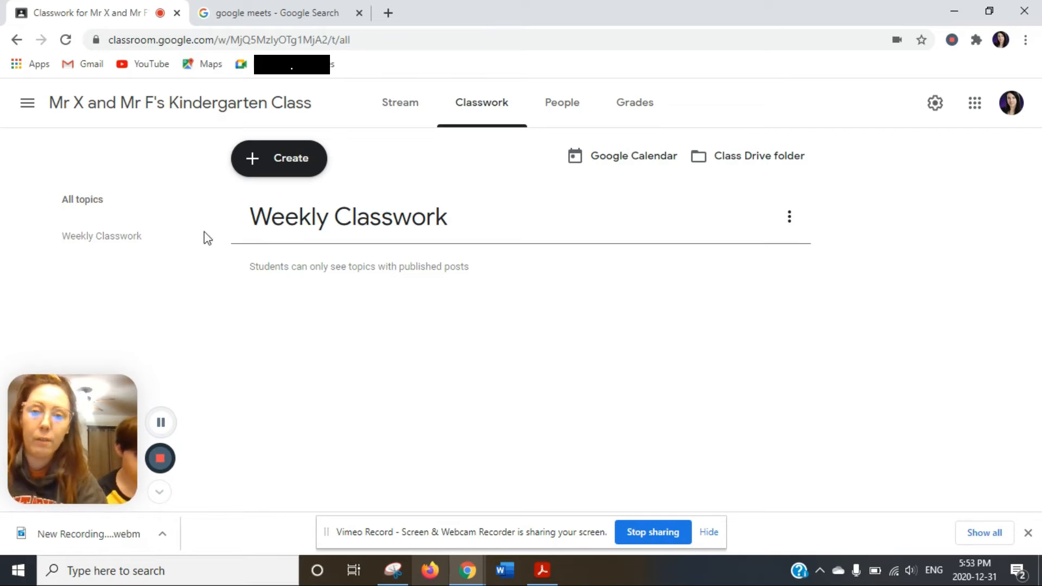
Start a new assignment titled 'Week of January 4th-9th'.
left_click(301, 160)
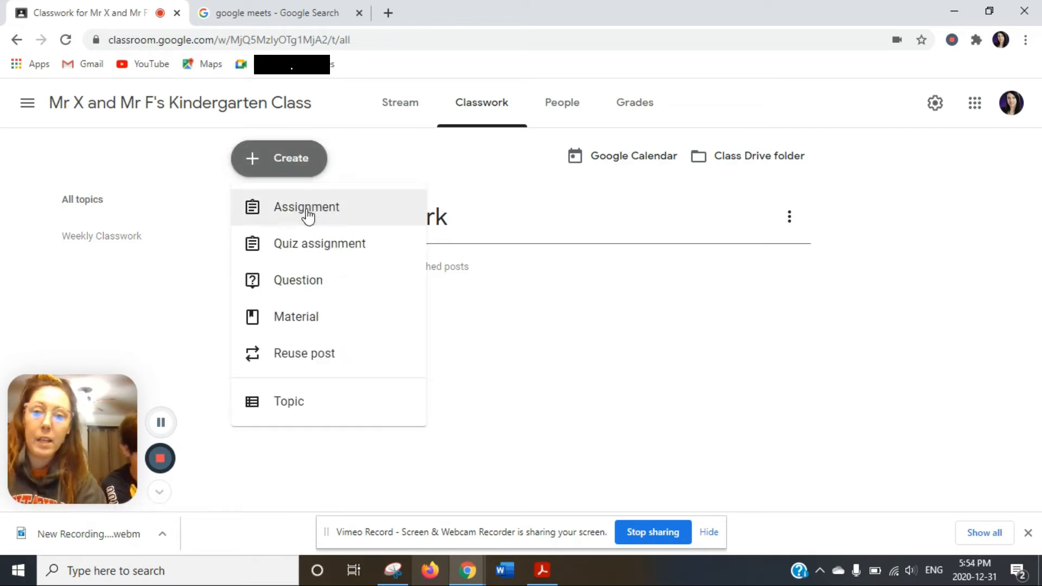
left_click(307, 215)
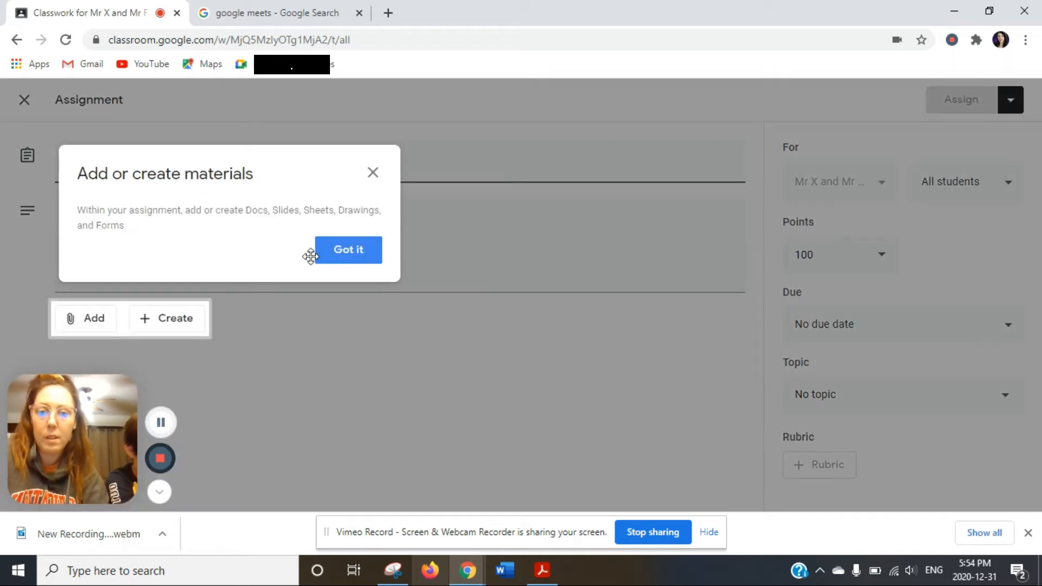
left_click(358, 252)
type("Week")
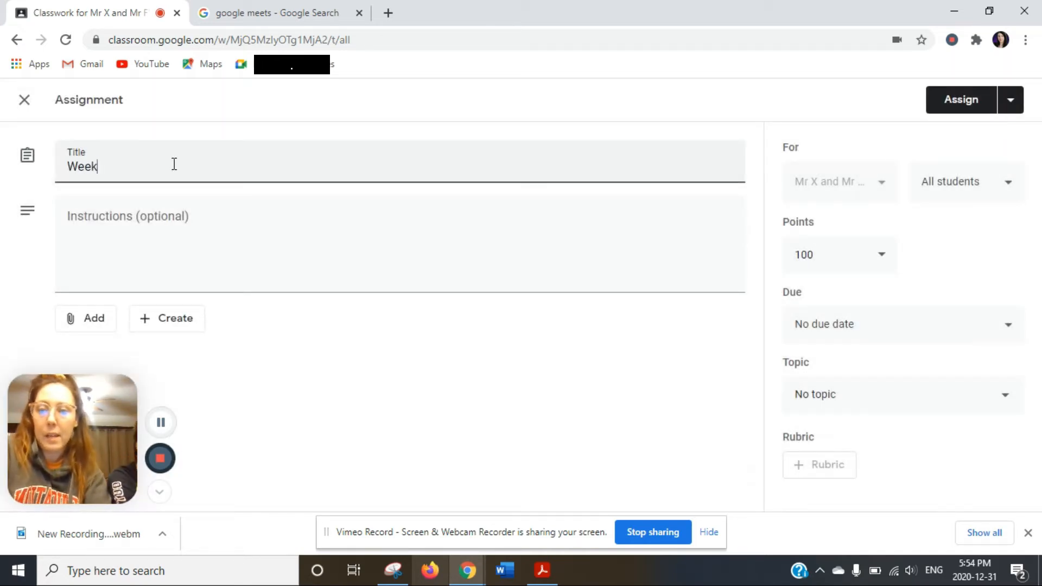
type(" of Janu")
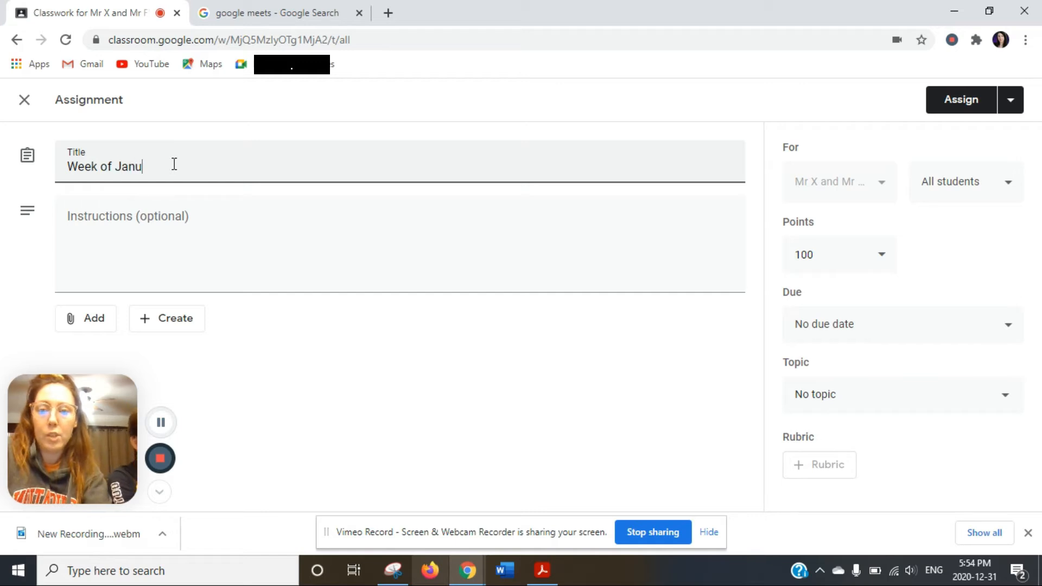
type("ary 4th")
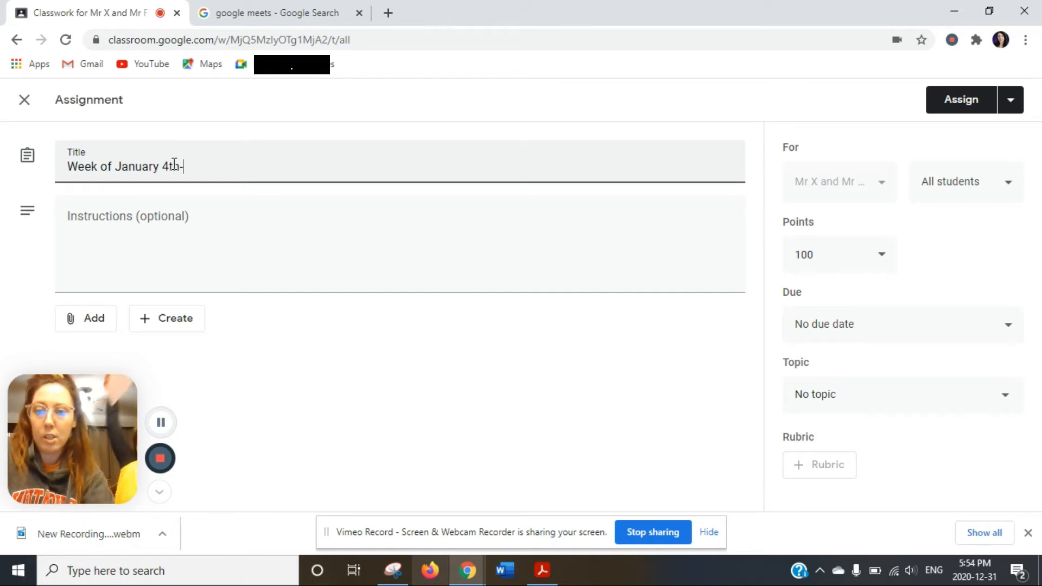
type("-9th")
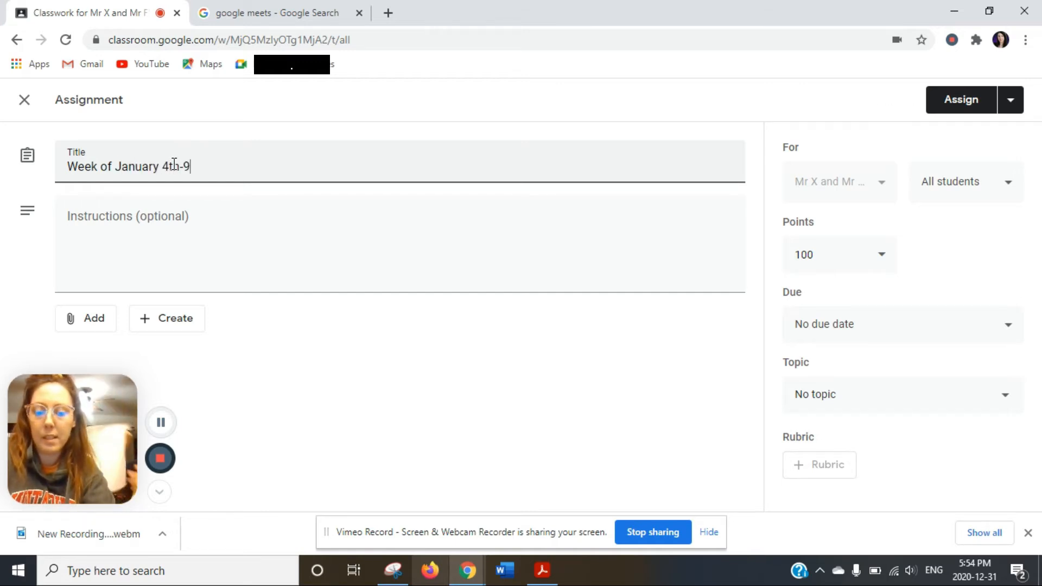
Type Monday, Tuesday, Wednesday, Thursday and Friday on separate lines in the instructions.
left_click(173, 234)
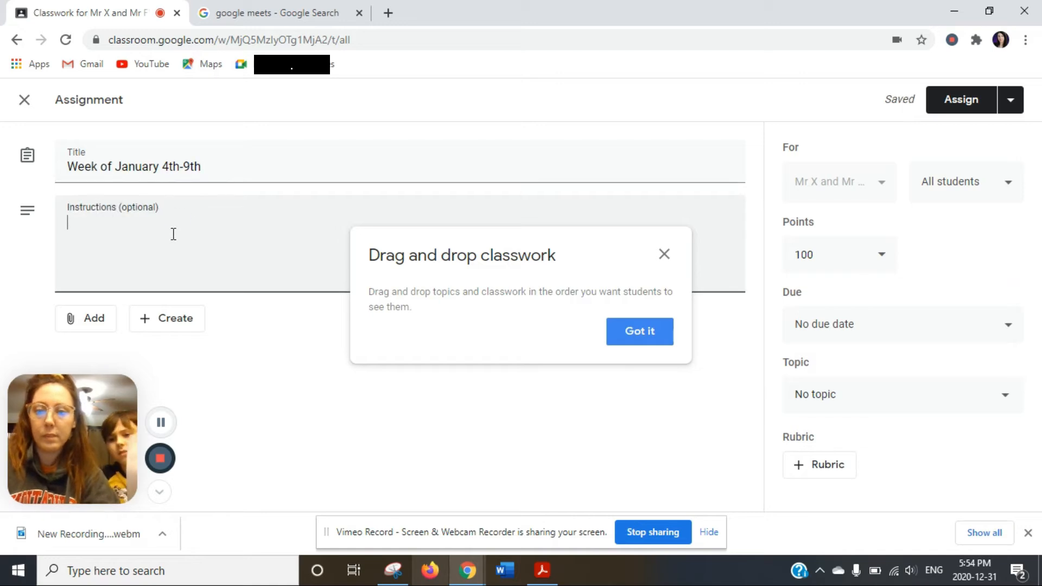
type("Monday")
key("Return")
type("Tuesda")
key("BackSpace")
key("BackSpace")
type("y")
key("Return")
type("Wednesday")
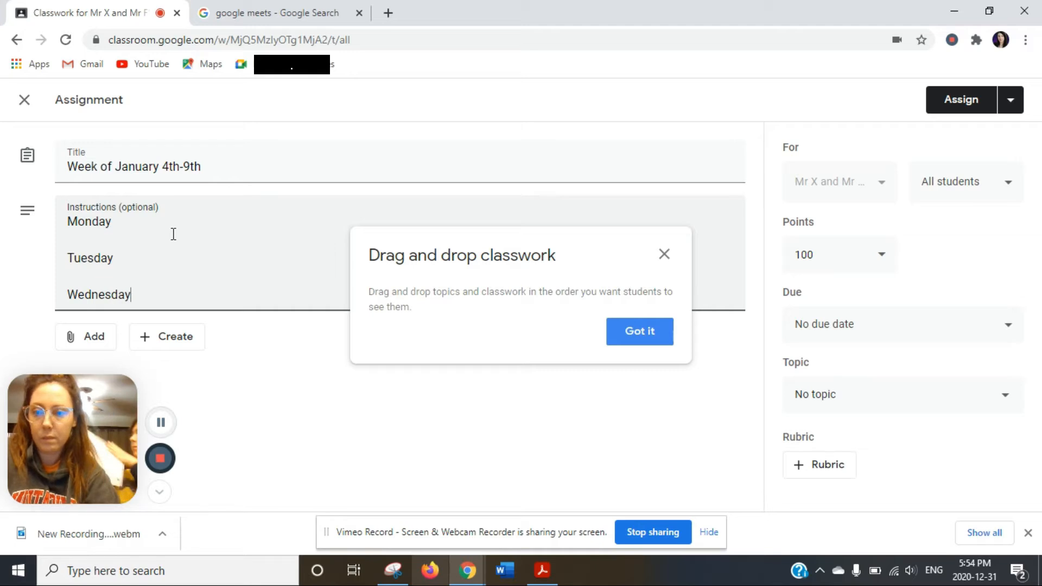
key("Return")
type("Thursday")
key("Return")
type("Friday")
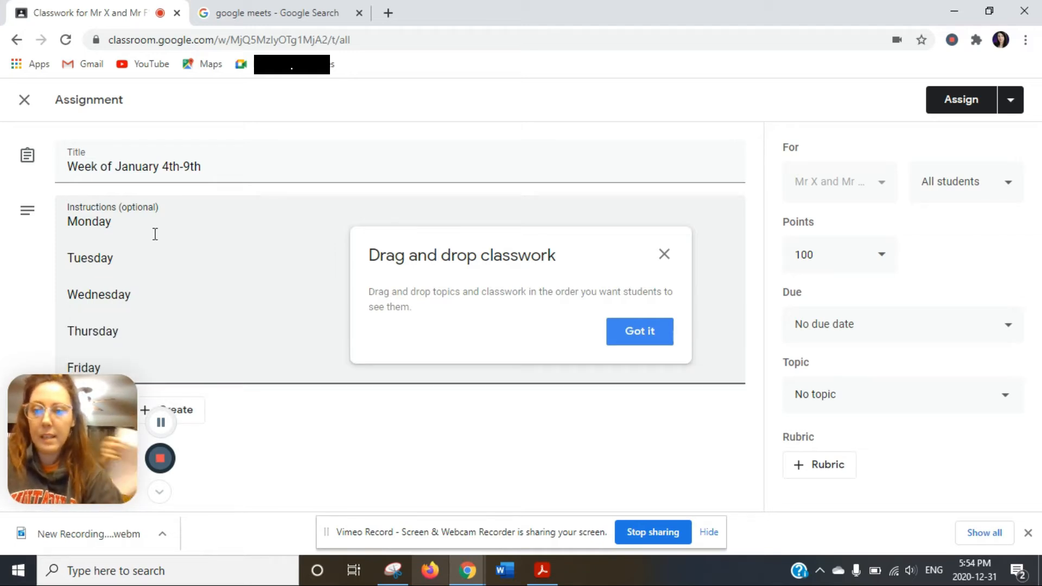
Add three dash placeholder lines under Monday and dismiss the drag-and-drop tip.
left_click(112, 240)
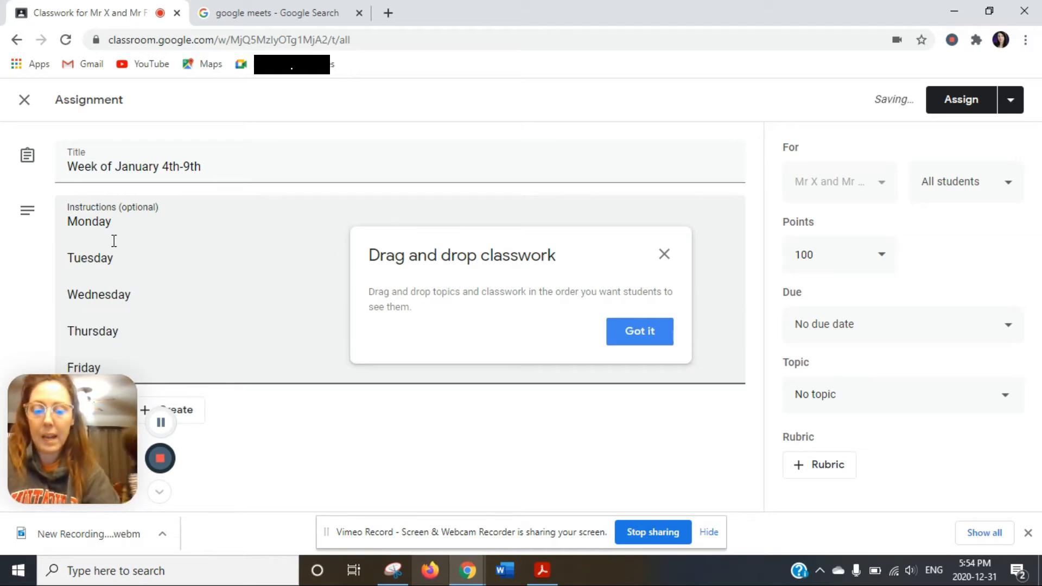
type("-")
key("Return")
type("-")
key("Return")
type("-")
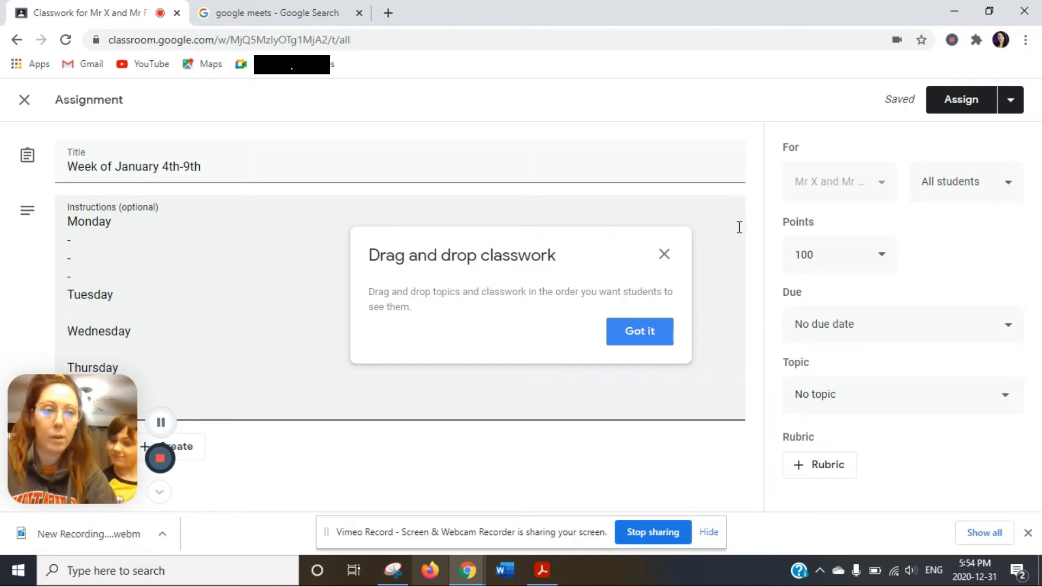
left_click(661, 256)
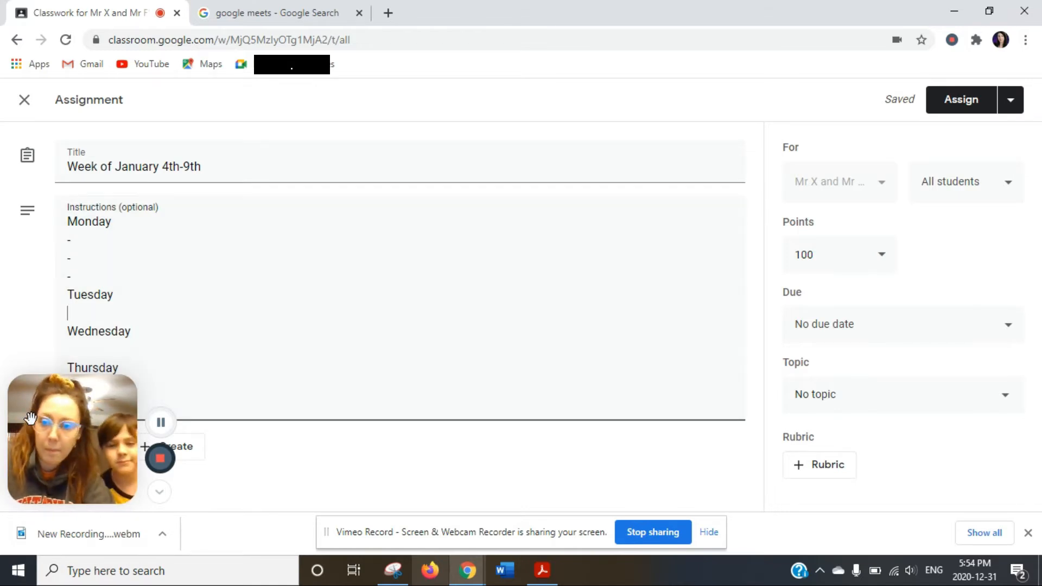
left_click_drag(76, 423, 916, 425)
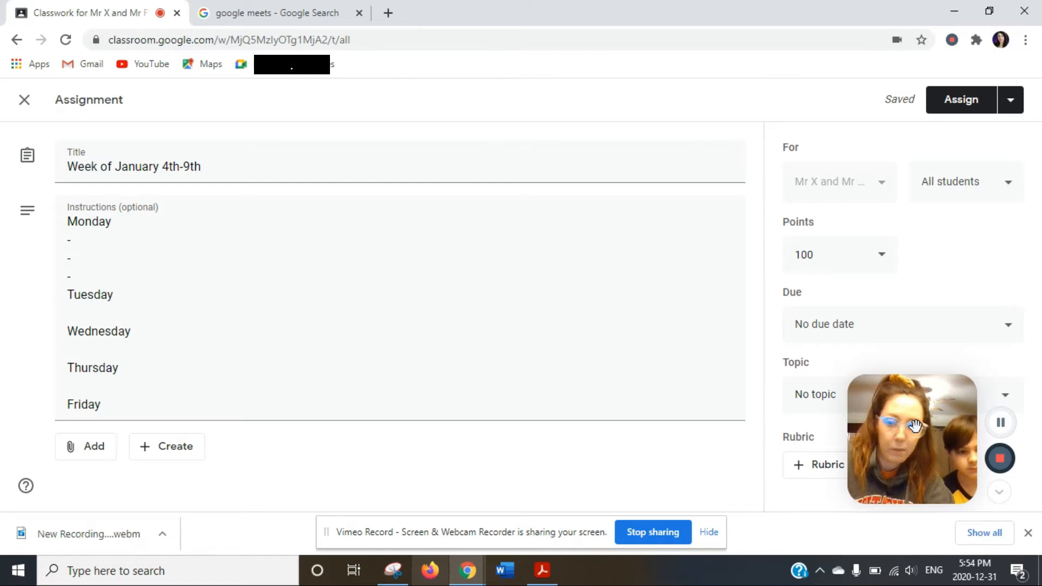
left_click(89, 459)
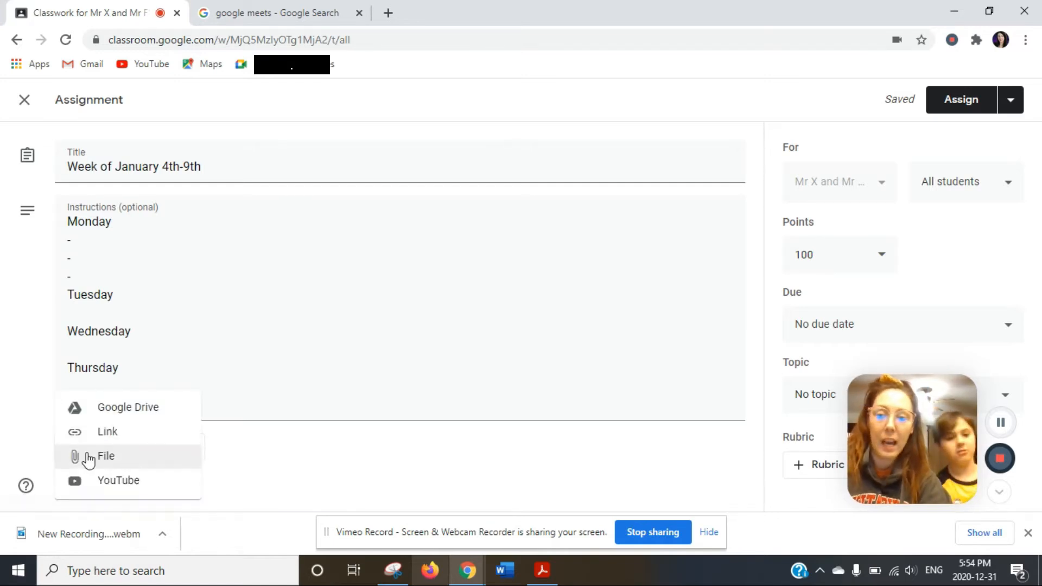
left_click(89, 461)
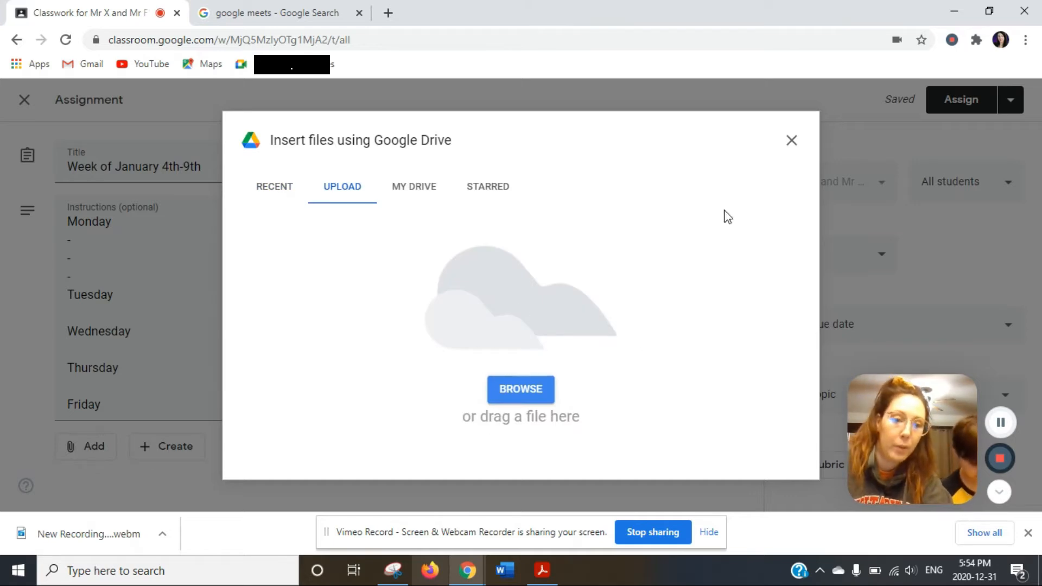
left_click(789, 143)
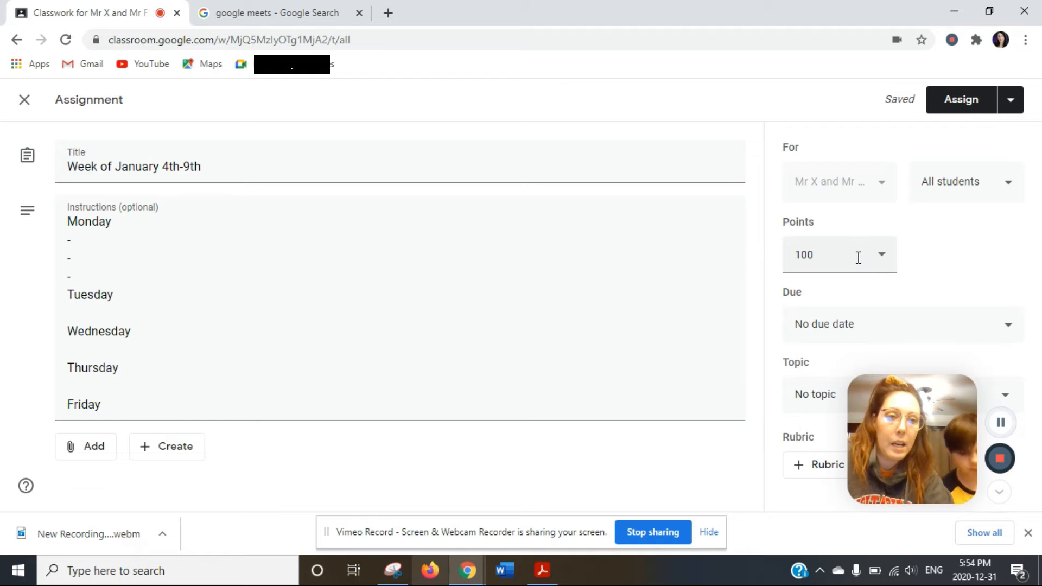
Set points to Ungraded, choose the Weekly Classwork topic, and assign it.
left_click(879, 256)
left_click(811, 298)
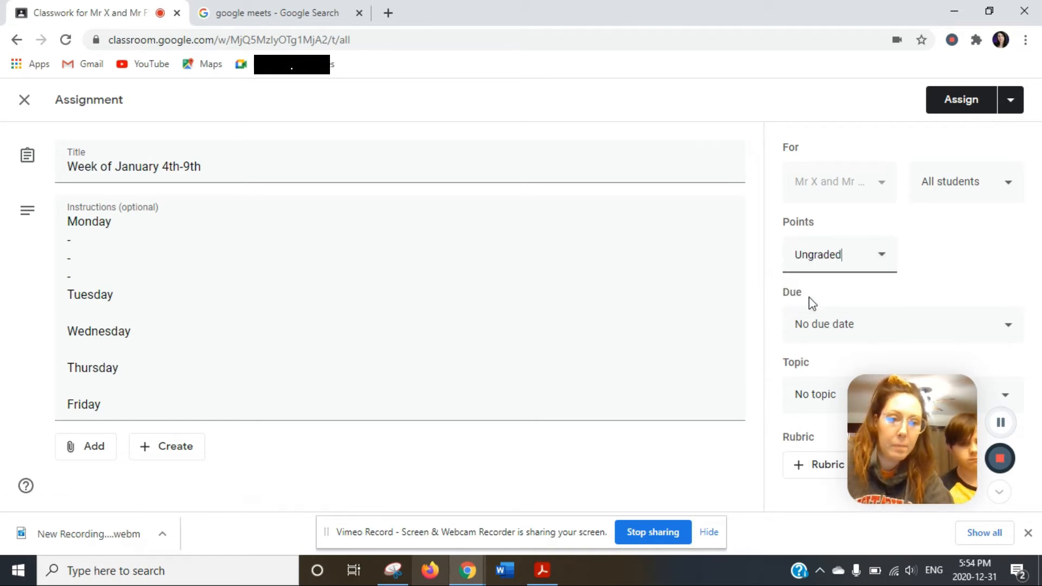
left_click_drag(945, 451, 352, 303)
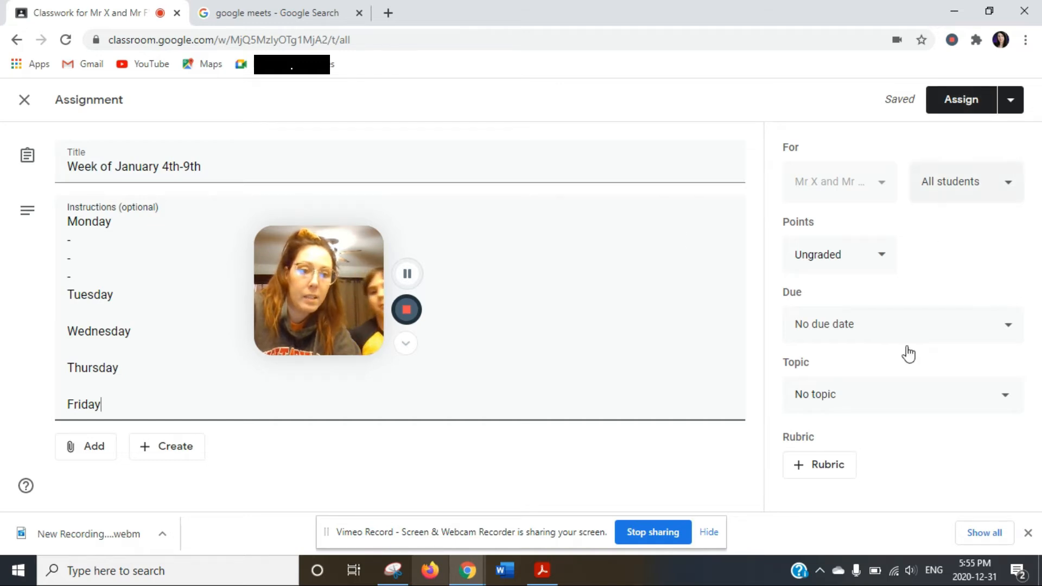
left_click(833, 397)
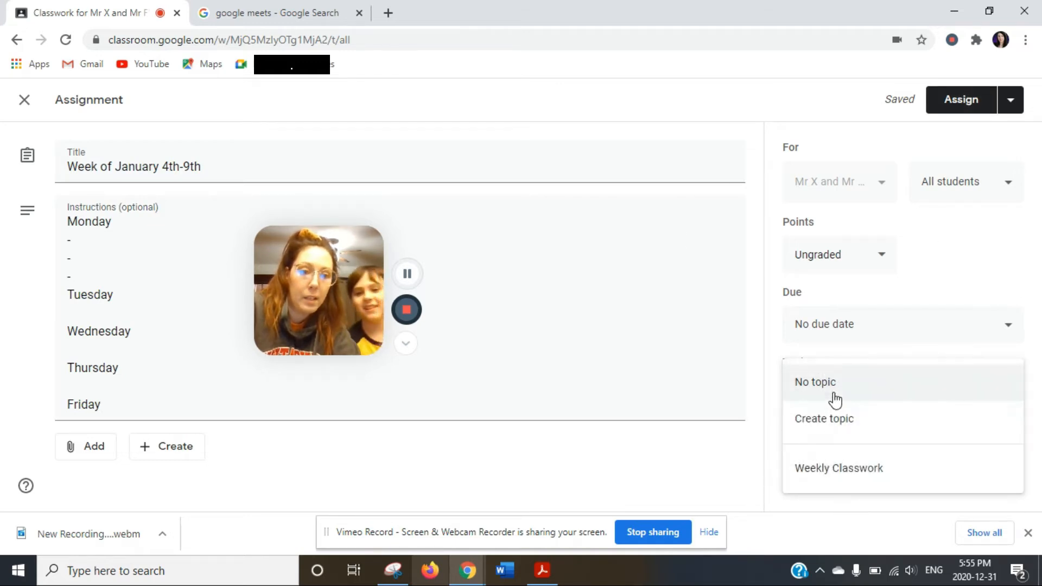
left_click(837, 469)
left_click(962, 102)
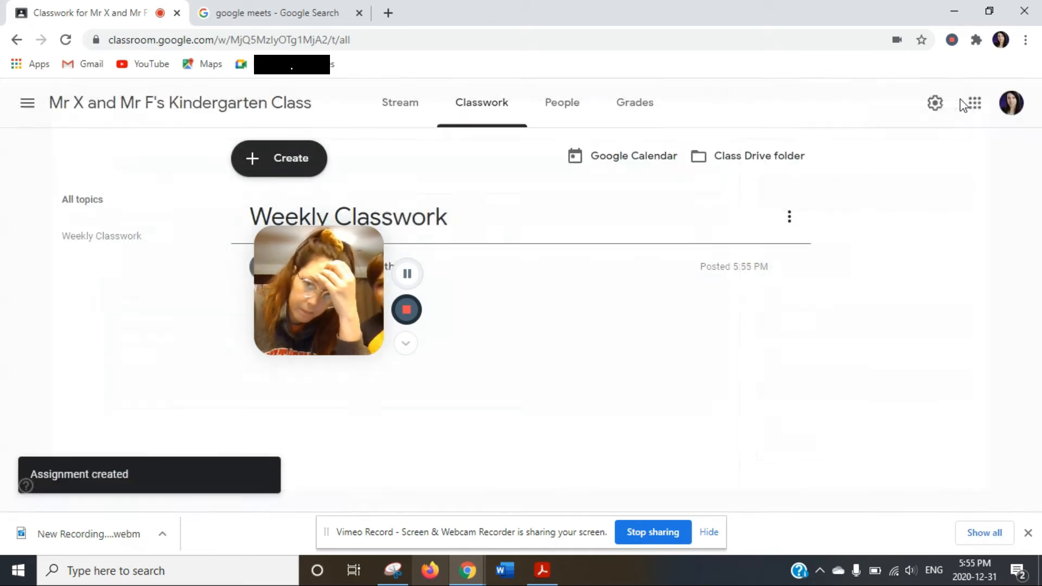
left_click_drag(323, 290, 102, 366)
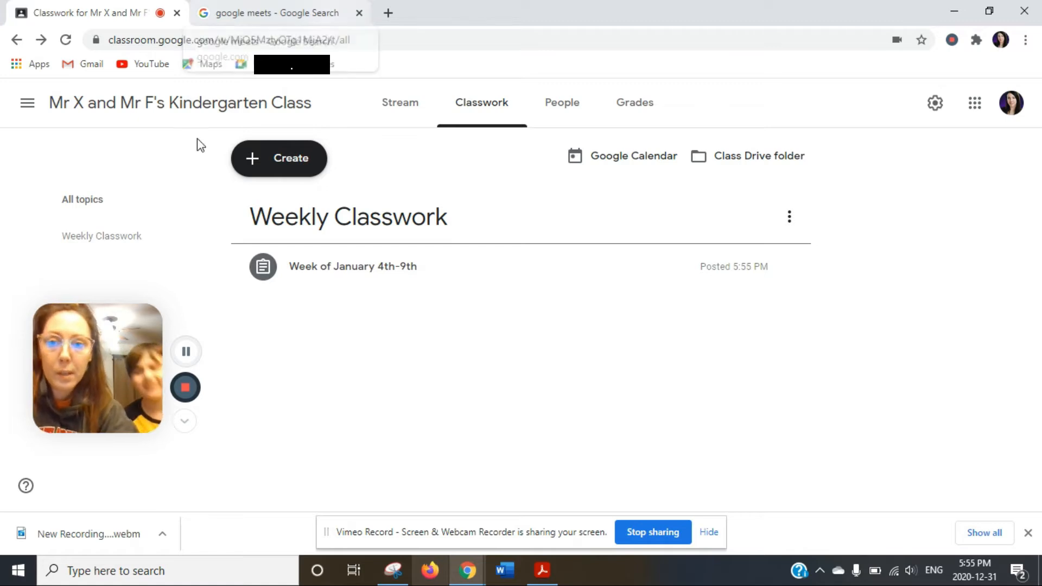
Create a topic named 'Optional Resources' and drag it below Weekly Classwork.
left_click(271, 168)
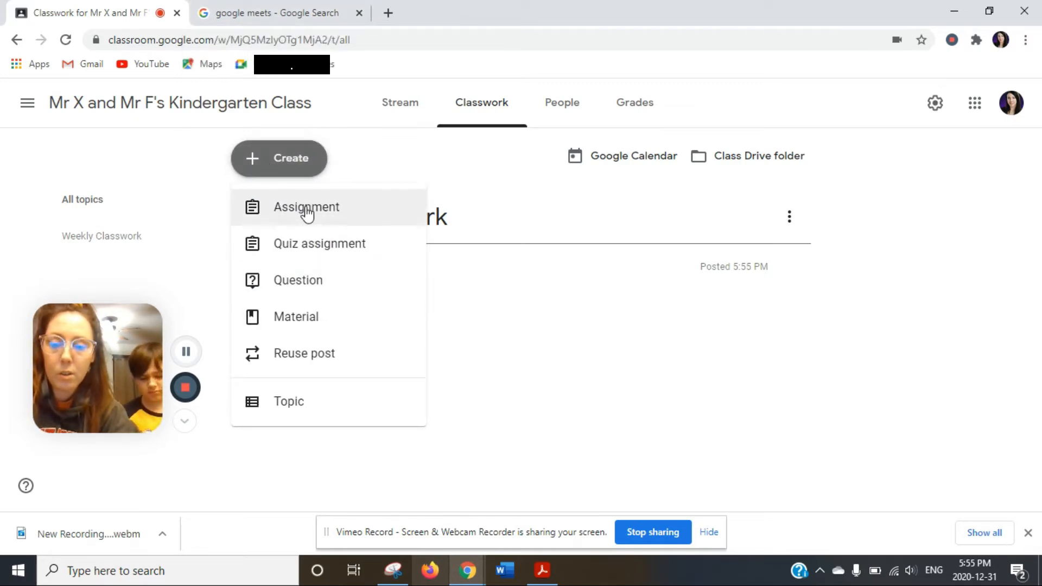
left_click(292, 406)
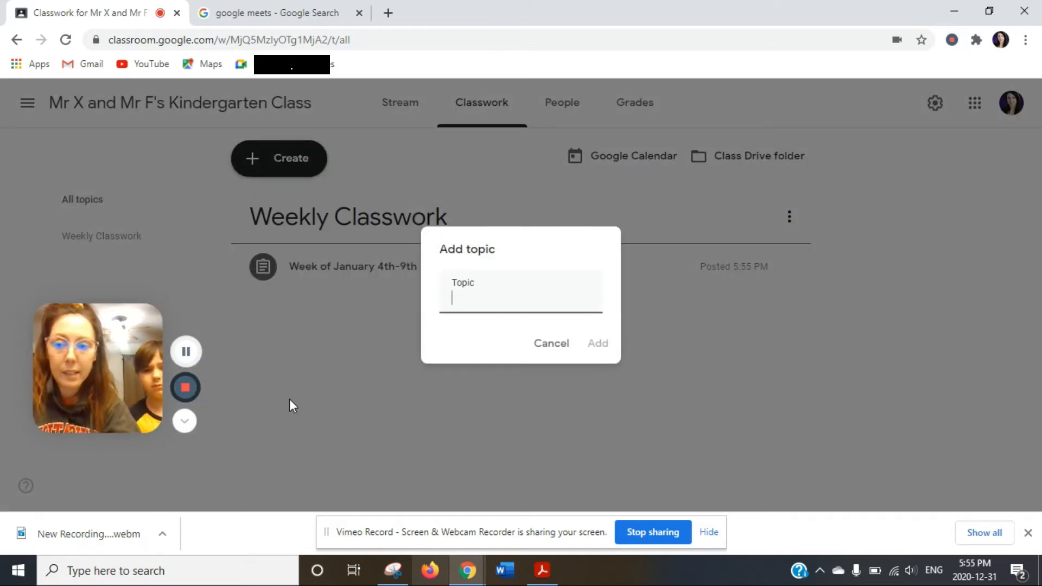
type("m")
key("BackSpace")
type("Op")
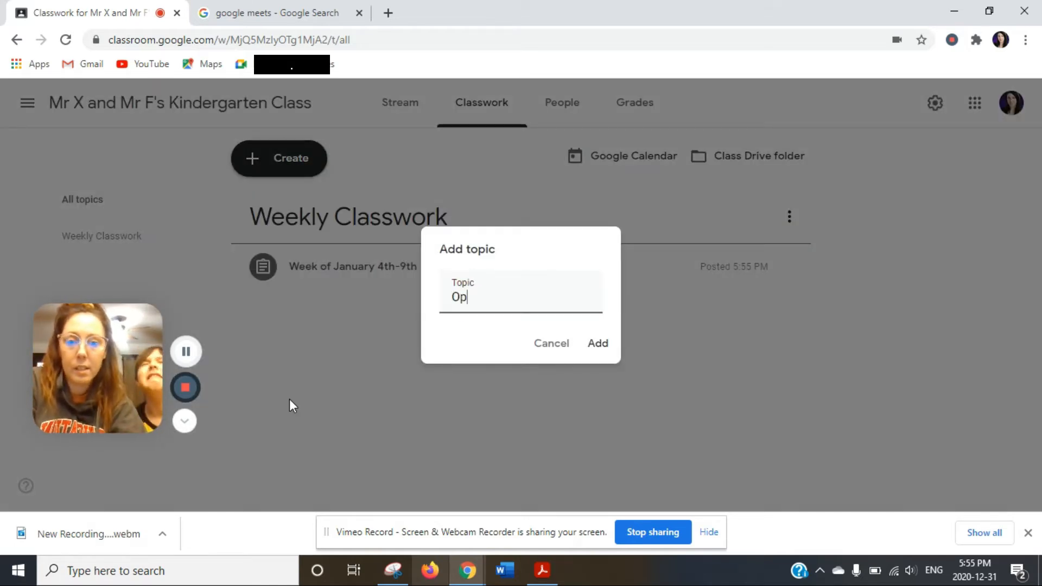
type("tional Ext")
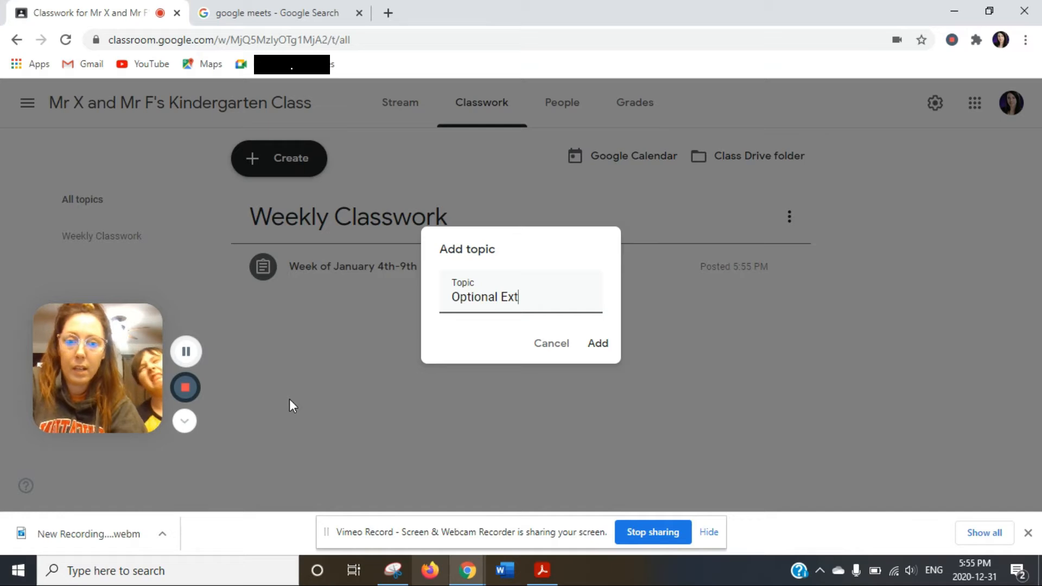
key("BackSpace")
key("BackSpace")
key("BackSpace")
type("Resources")
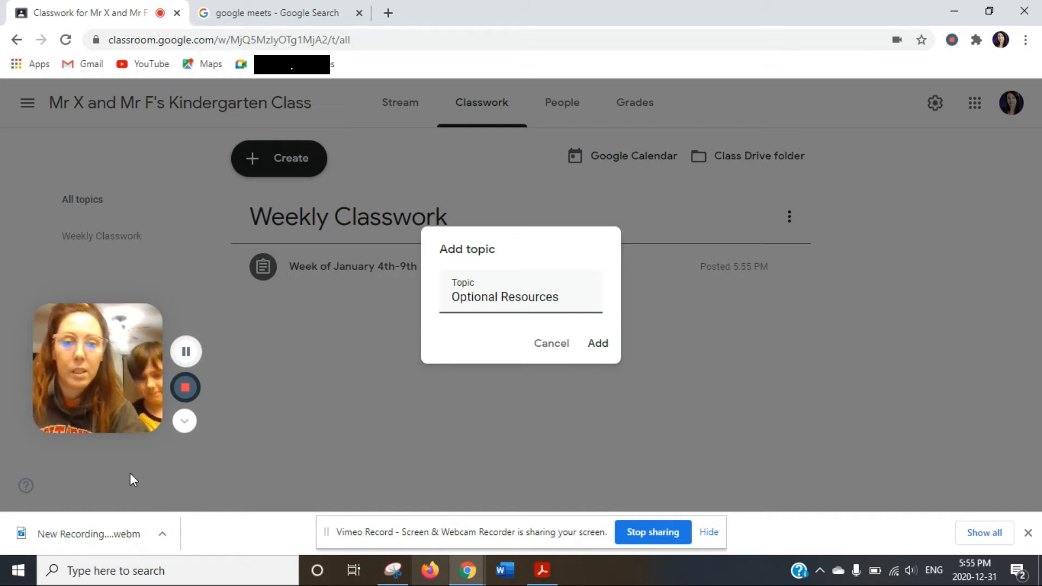
left_click(595, 348)
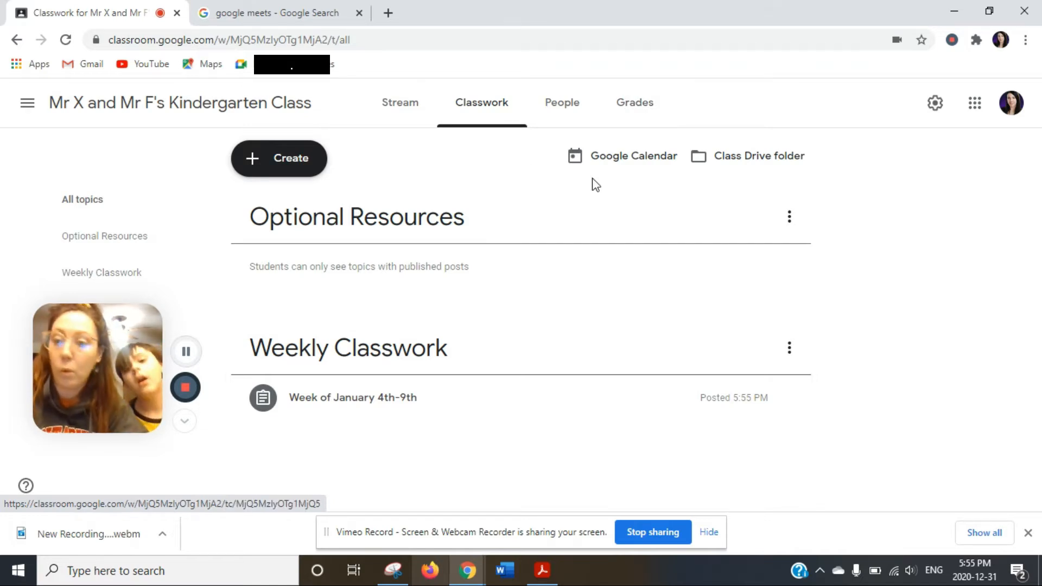
left_click_drag(523, 222, 516, 345)
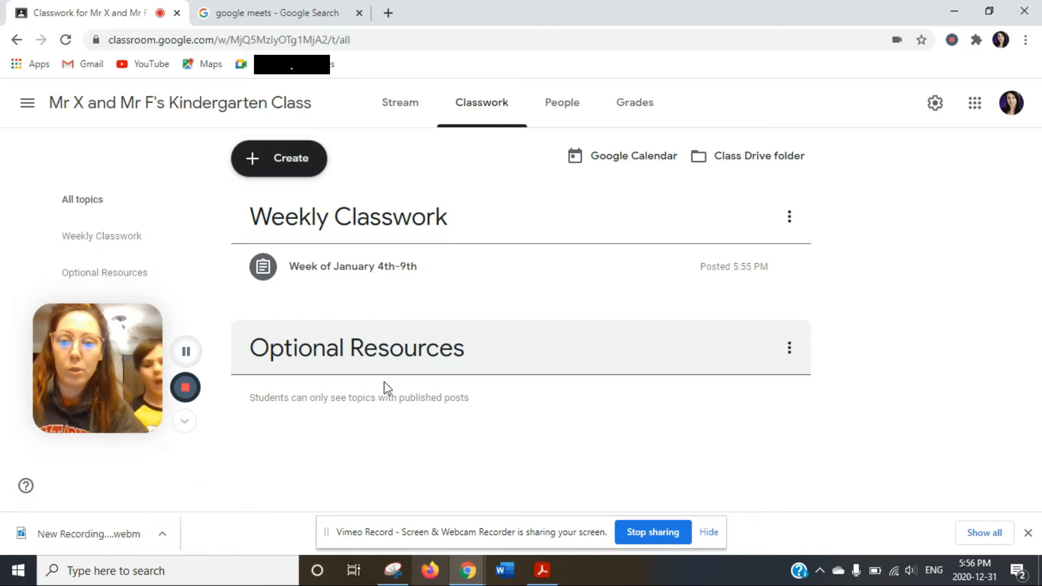
left_click(287, 163)
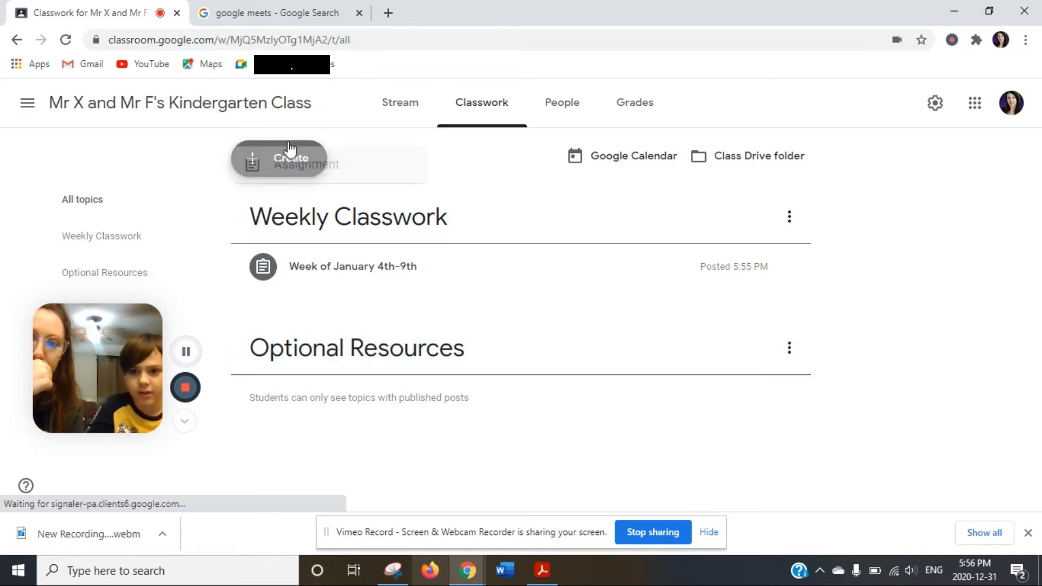
Start a new material and begin its description with 'Great fun and interactive websites with games'.
left_click(304, 318)
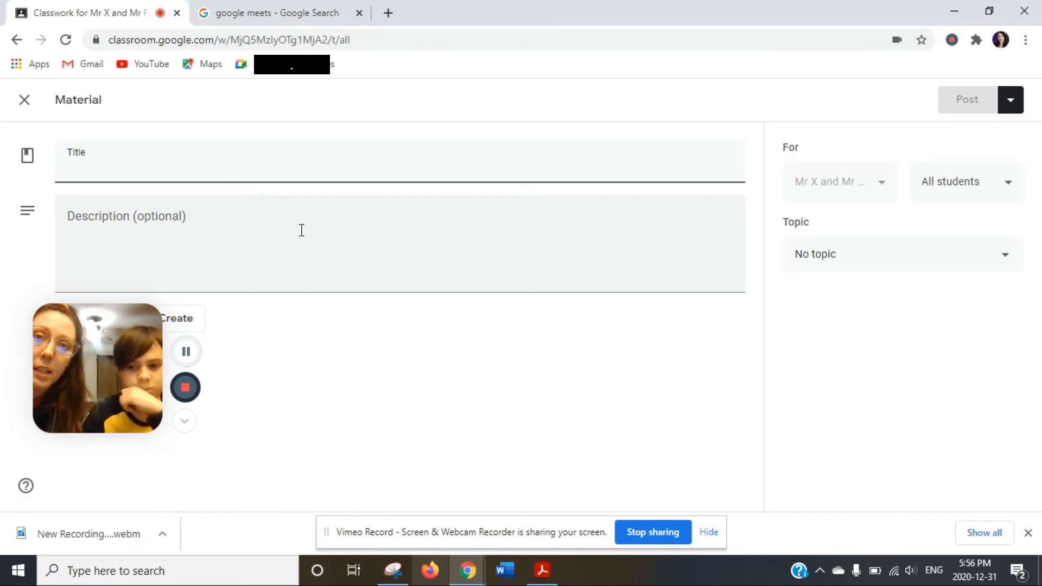
type("s")
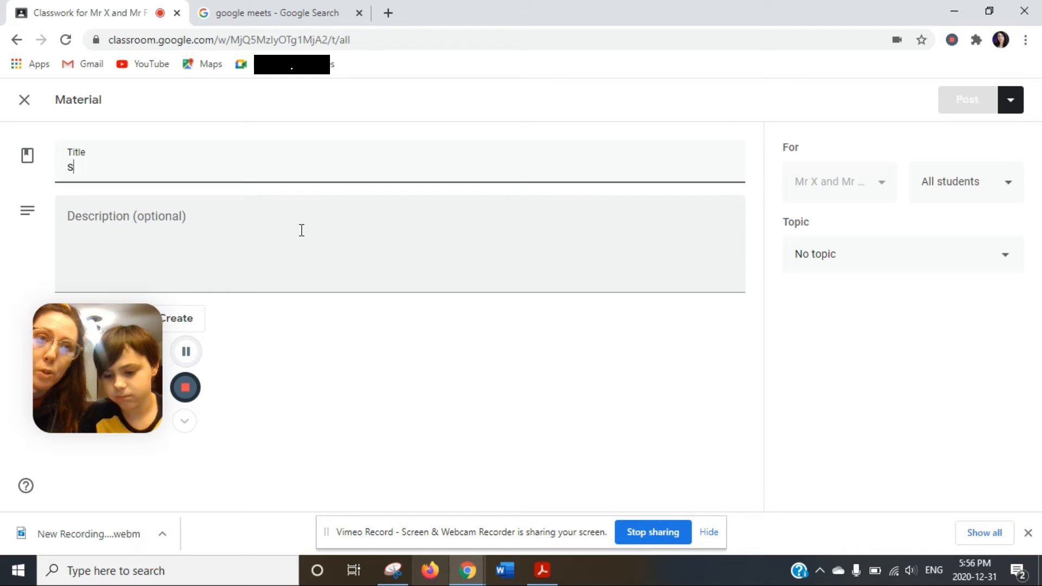
type("ubscibe")
key("BackSpace")
key("BackSpace")
key("BackSpace")
key("BackSpace")
key("BackSpace")
key("BackSpace")
key("BackSpace")
key("BackSpace")
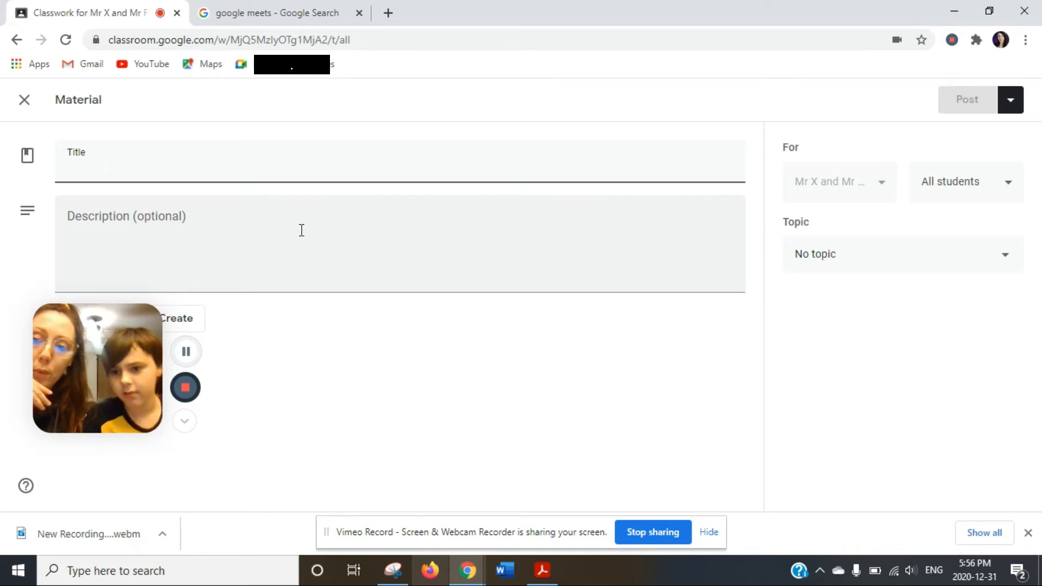
type("like")
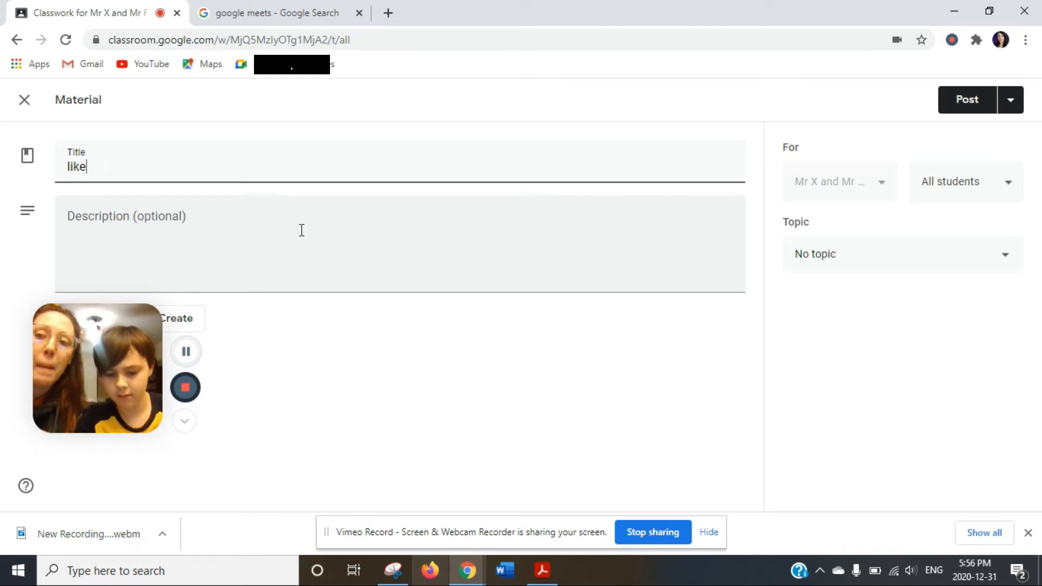
key("BackSpace")
left_click(153, 247)
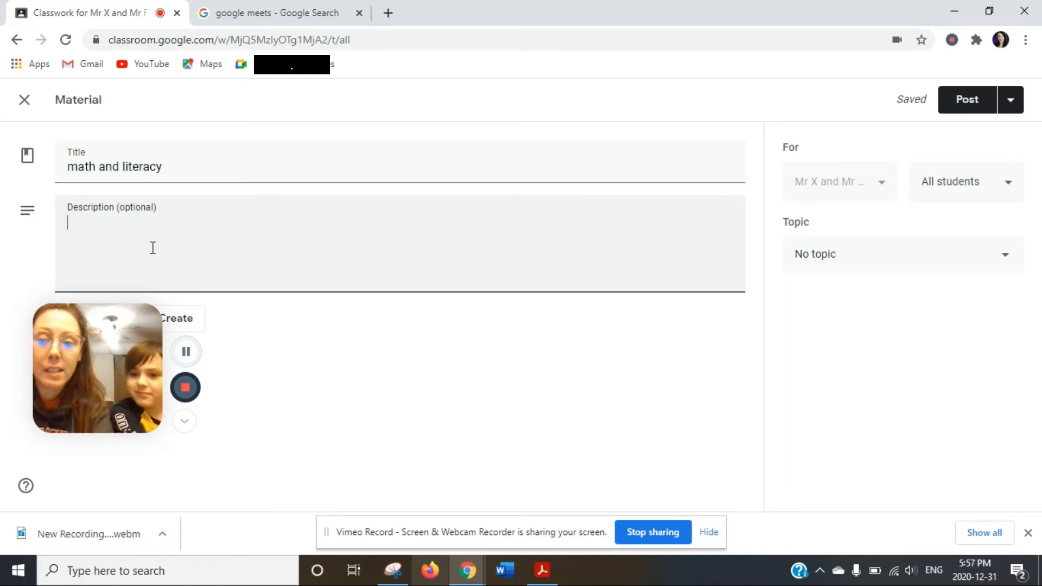
type("abc")
key("BackSpace")
key("BackSpace")
key("BackSpace")
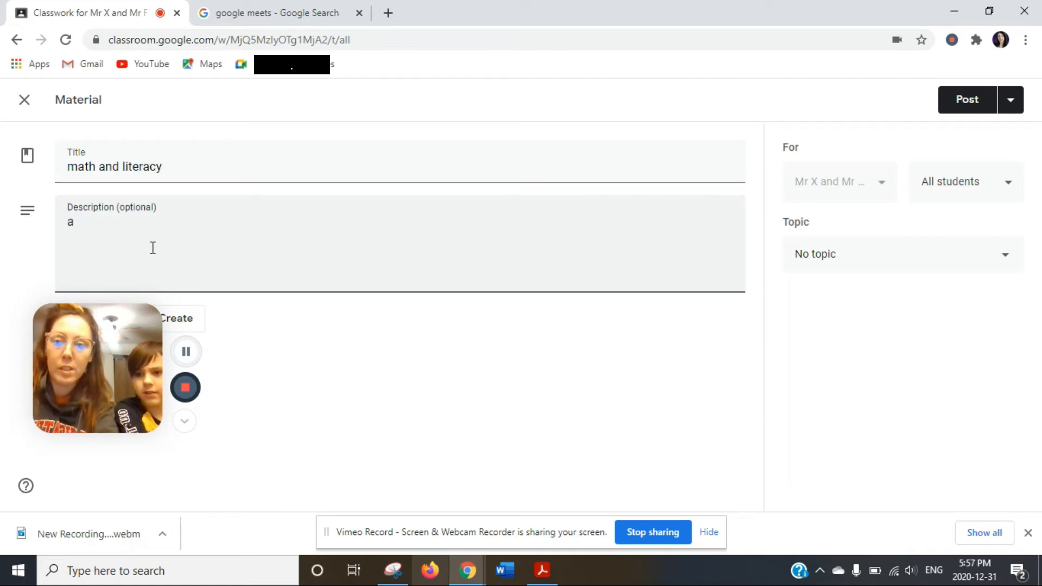
type("Great fun ")
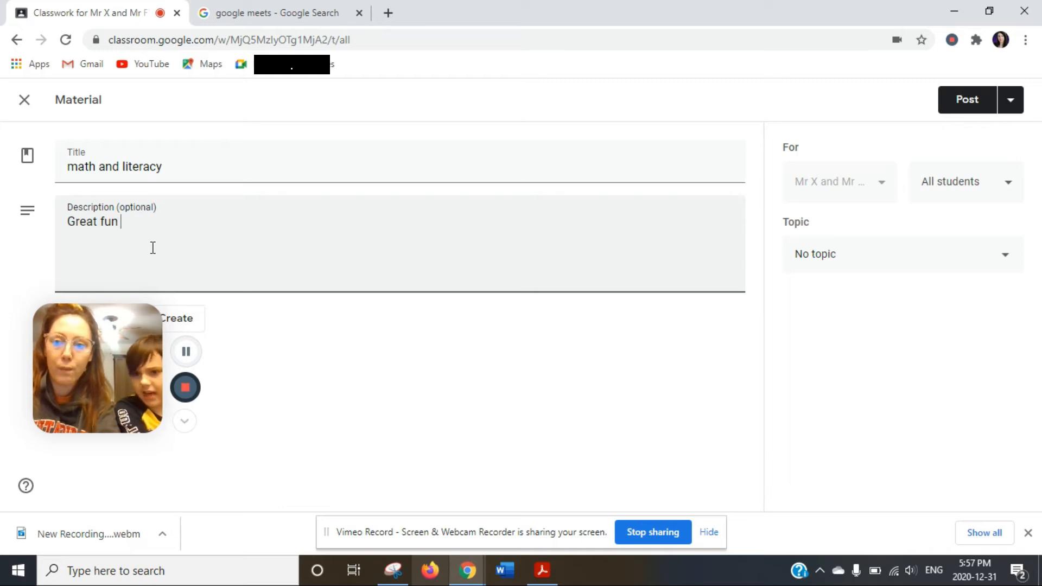
type("and interactive webs")
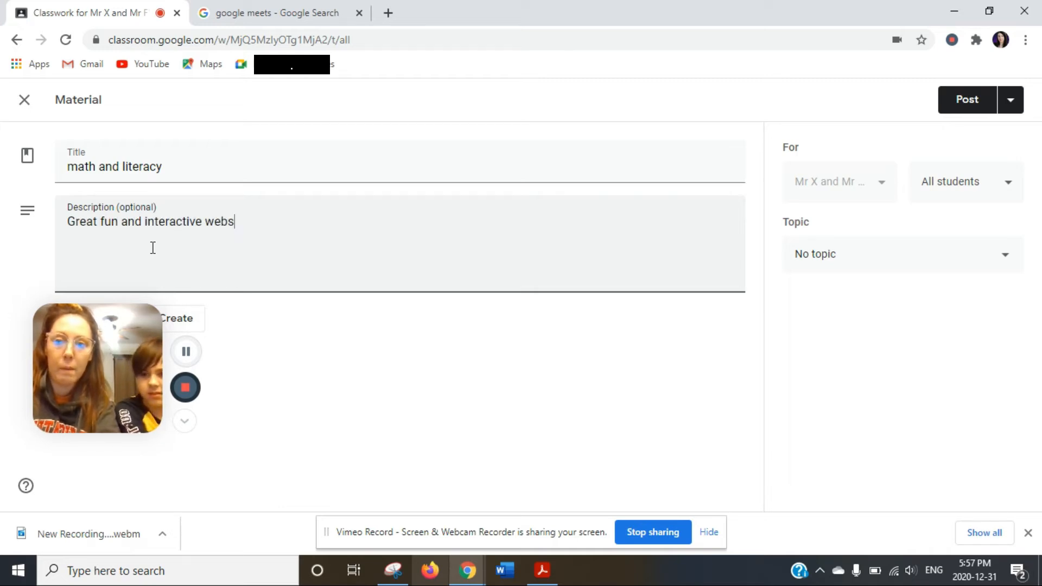
type("ites with")
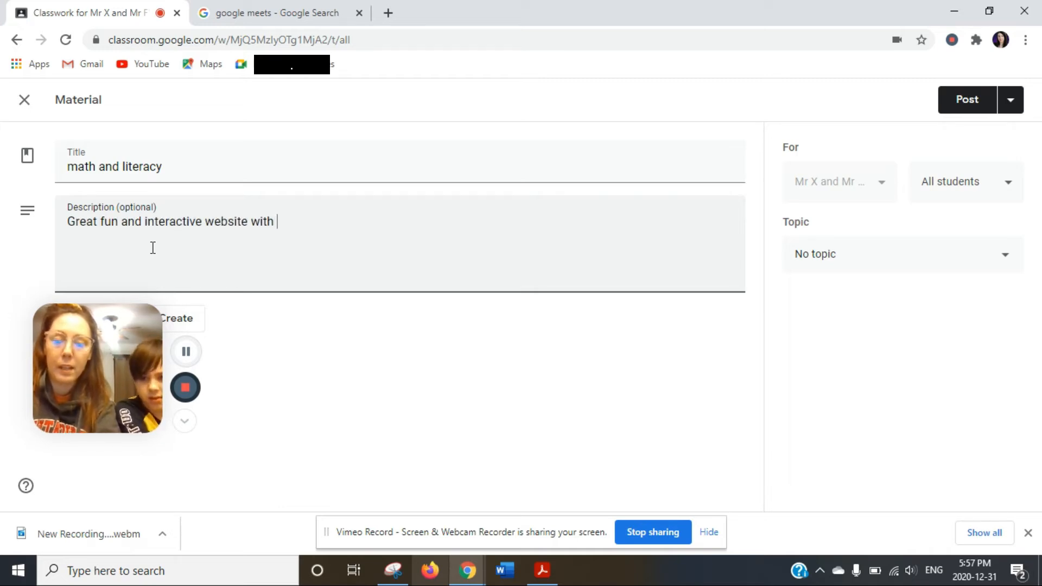
type(" games")
Add description lines abcya.com, 'Excellent quality game, teaches math skills' and prodigymath.com.
key("Return")
type("abc")
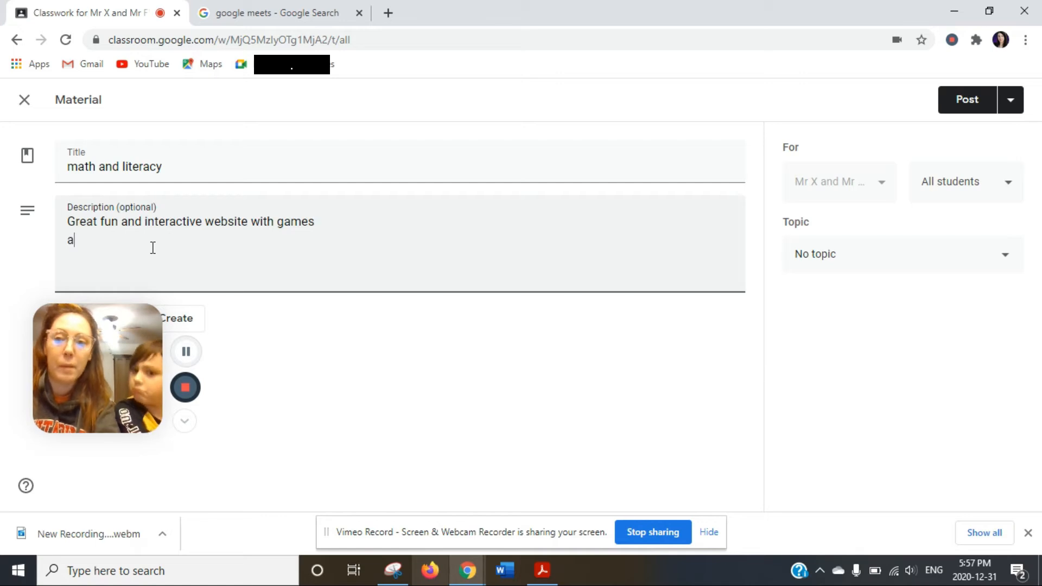
type("ya.com")
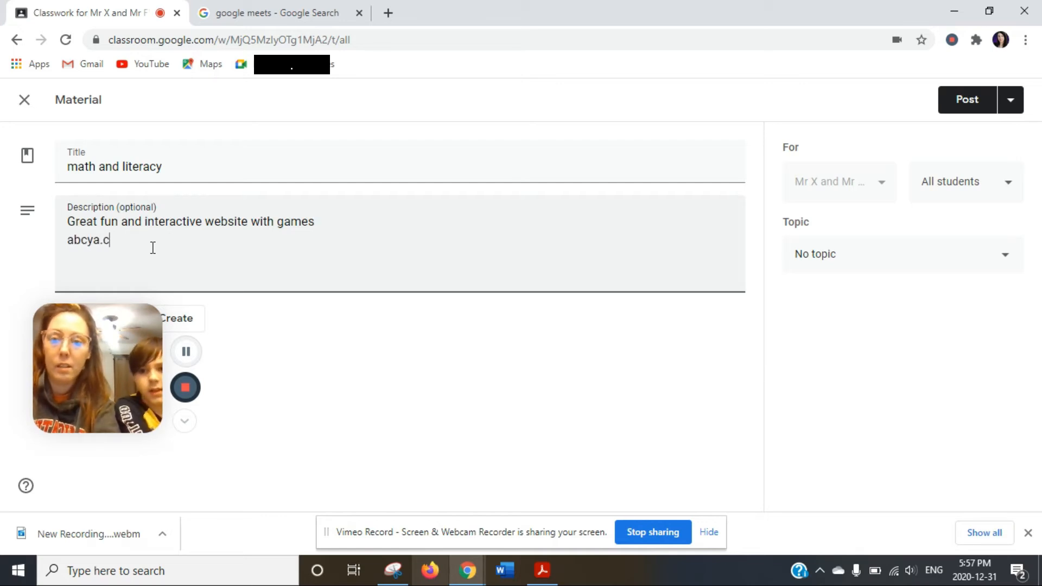
key("Return")
key("Return")
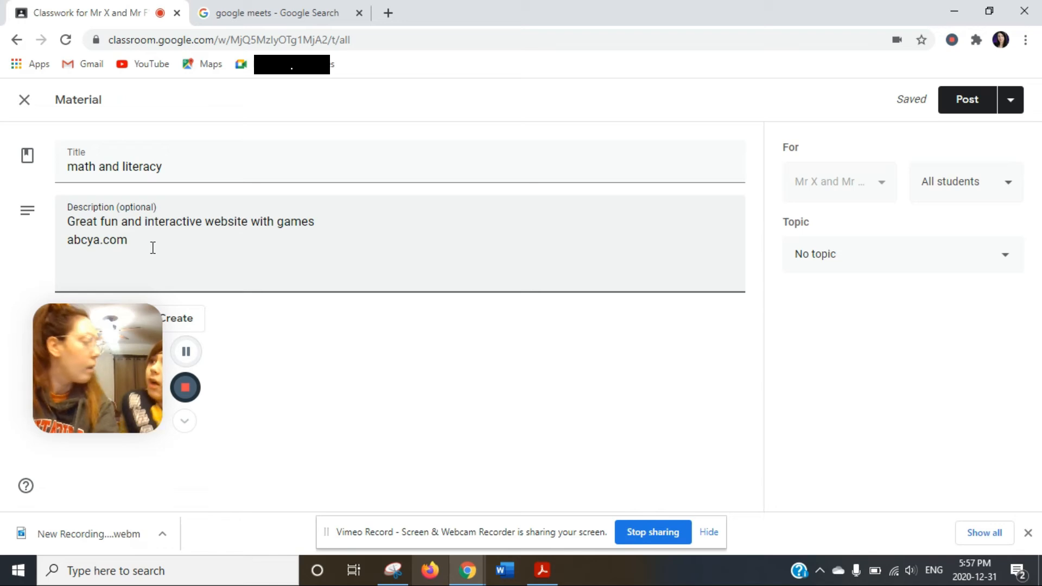
key("Return")
key("Return")
type("Ex")
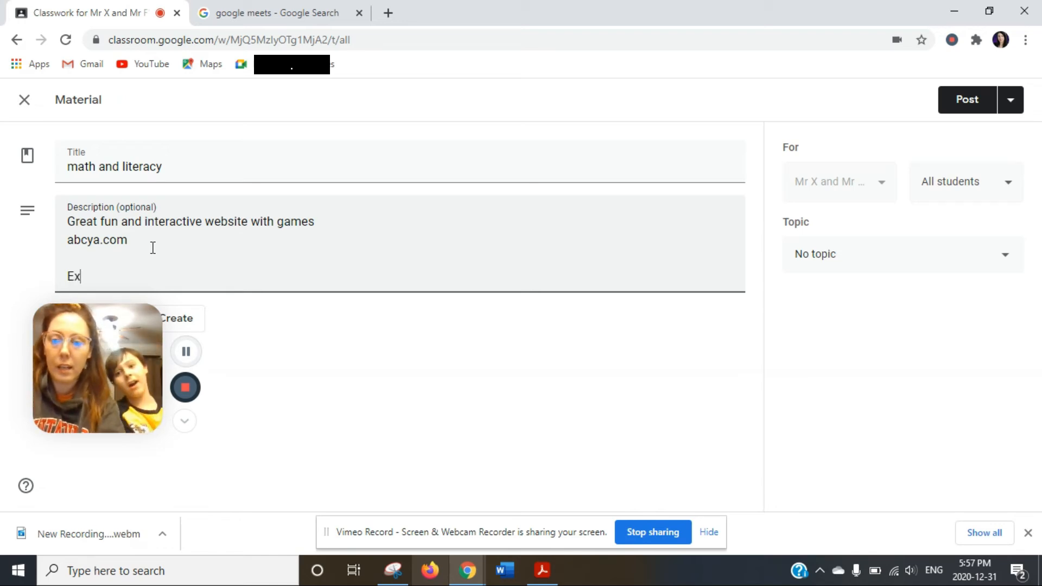
type("cellent qualit")
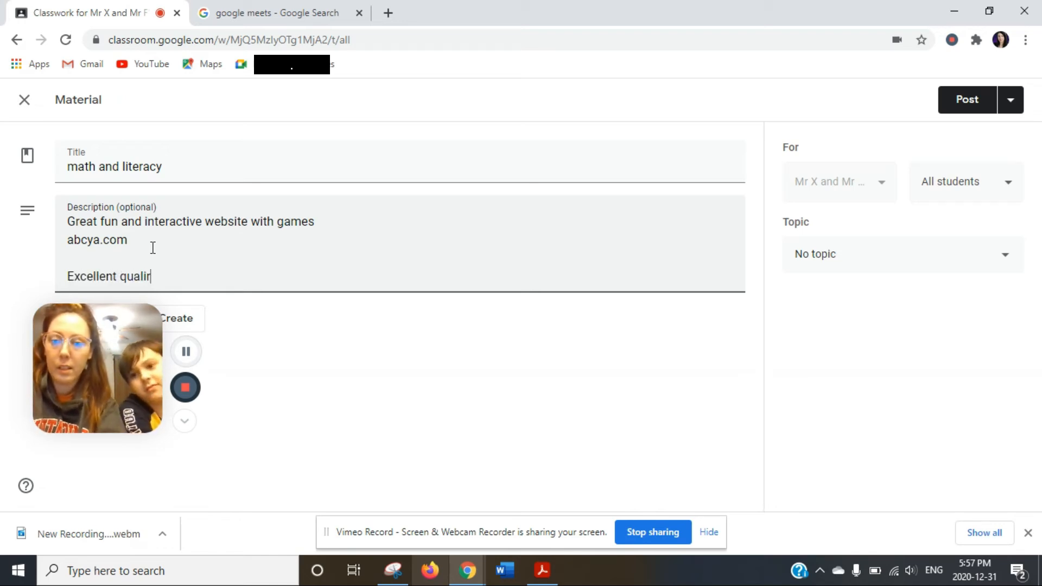
type("y game, ")
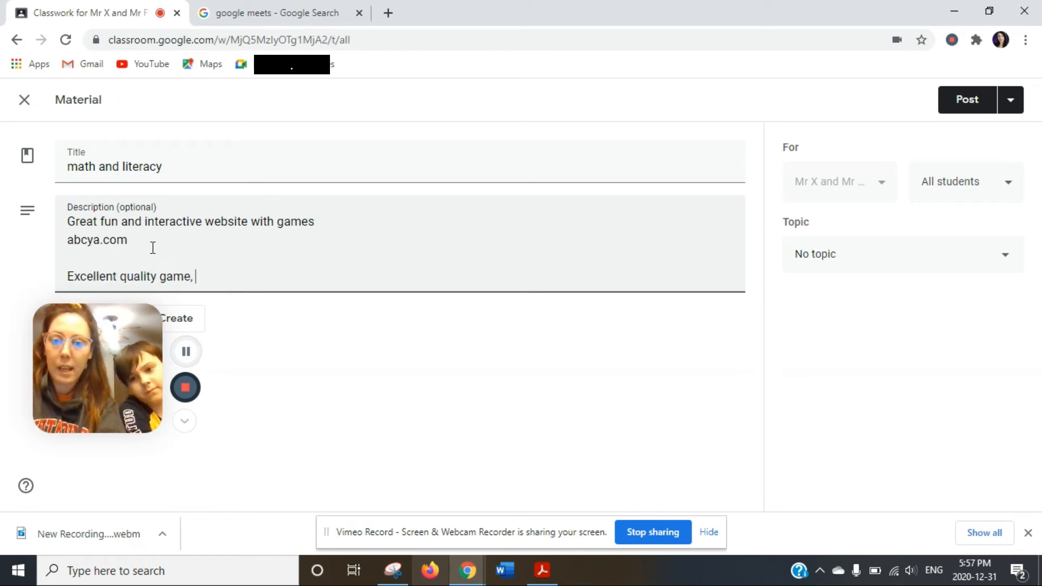
type("teaches ")
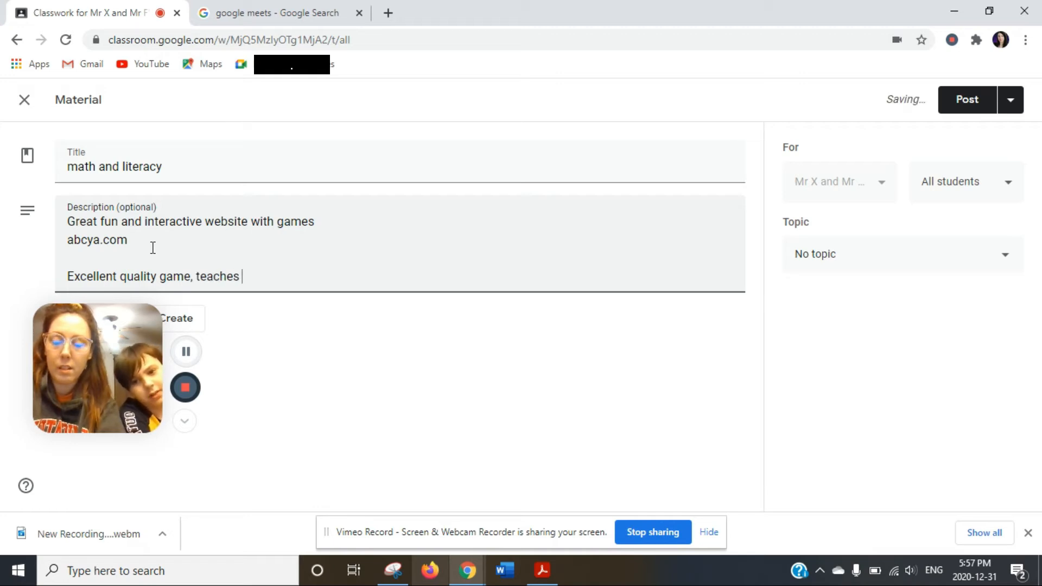
type("math skills")
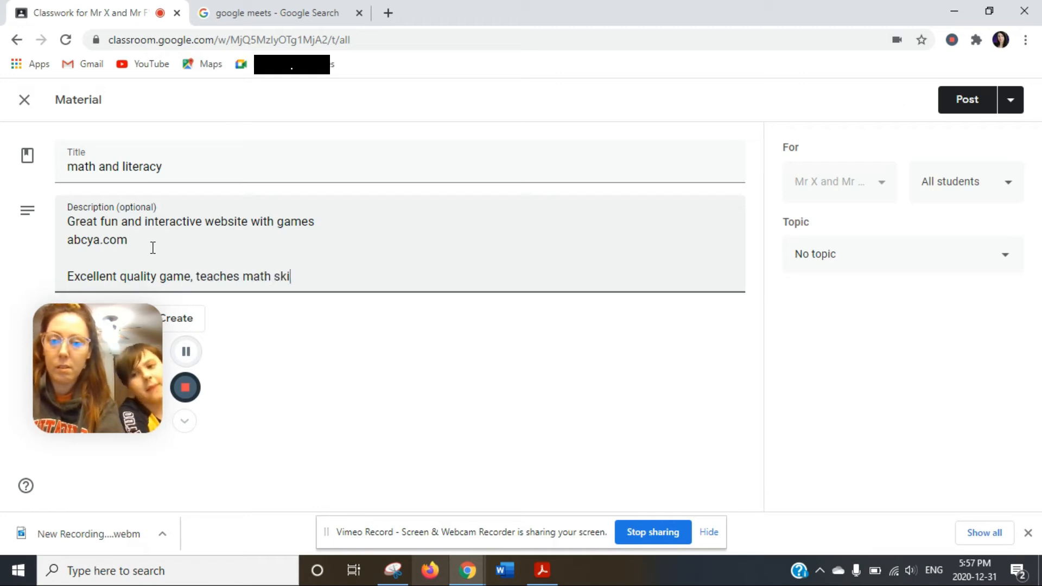
key("Return")
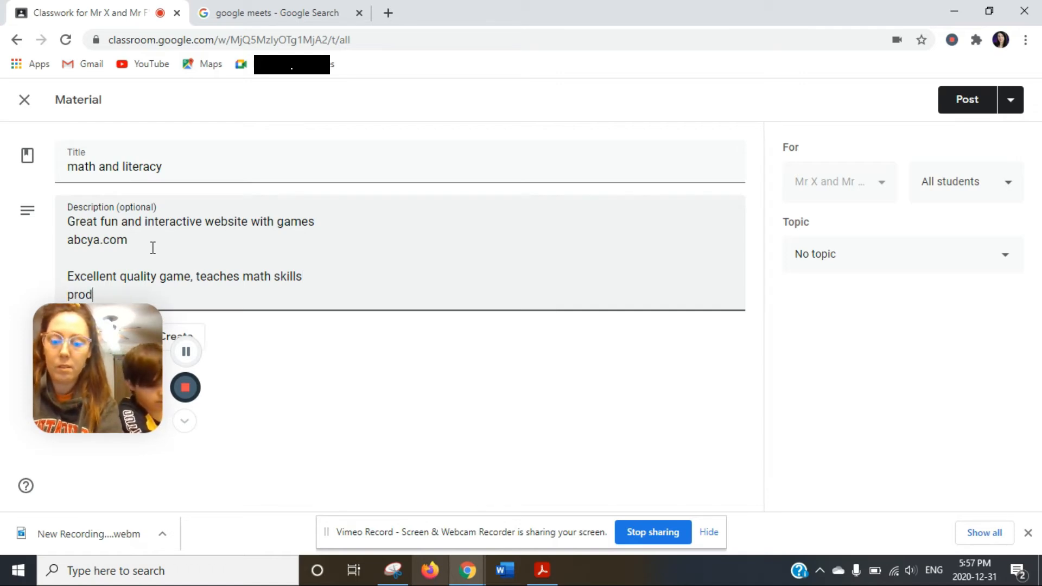
type("prodigymath.com")
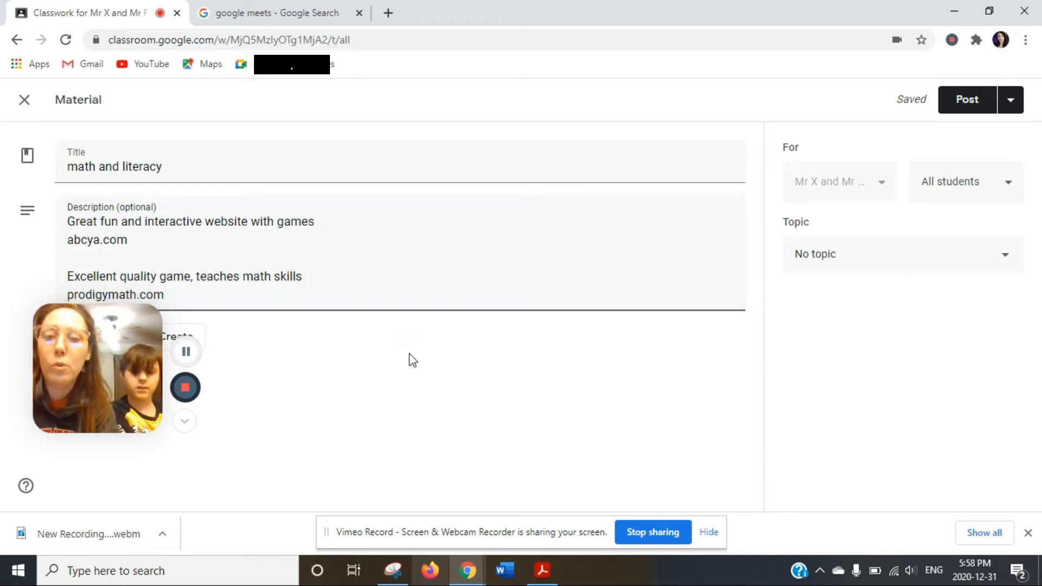
File the material under the Optional Resources topic and post it.
left_click_drag(96, 347, 533, 410)
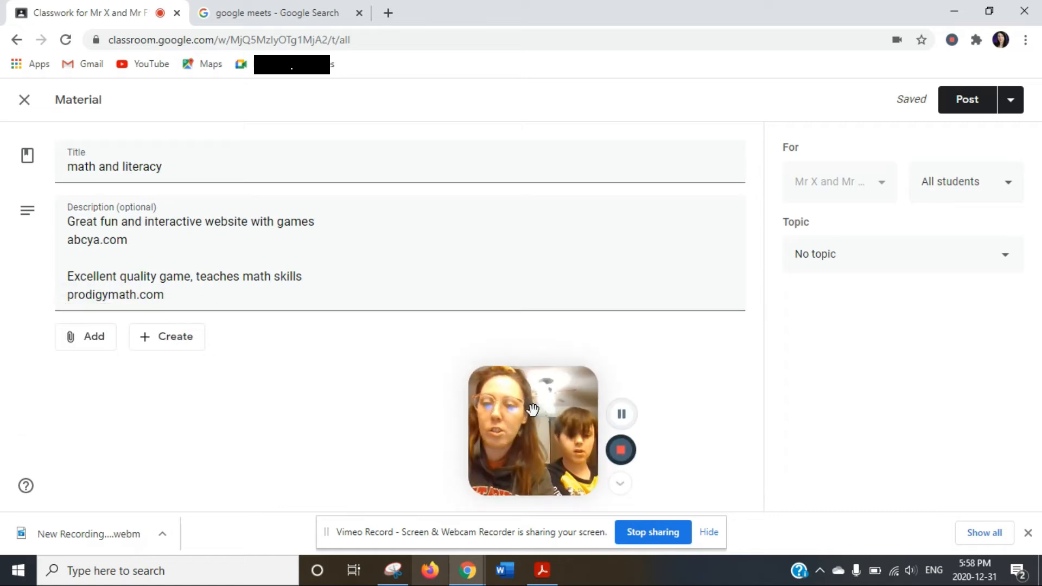
left_click(94, 338)
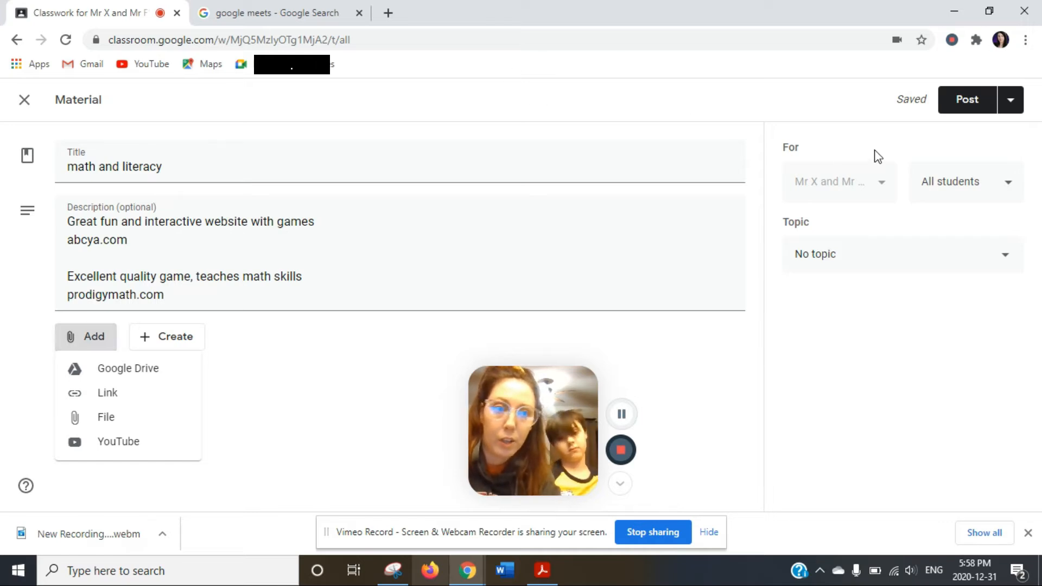
left_click(815, 261)
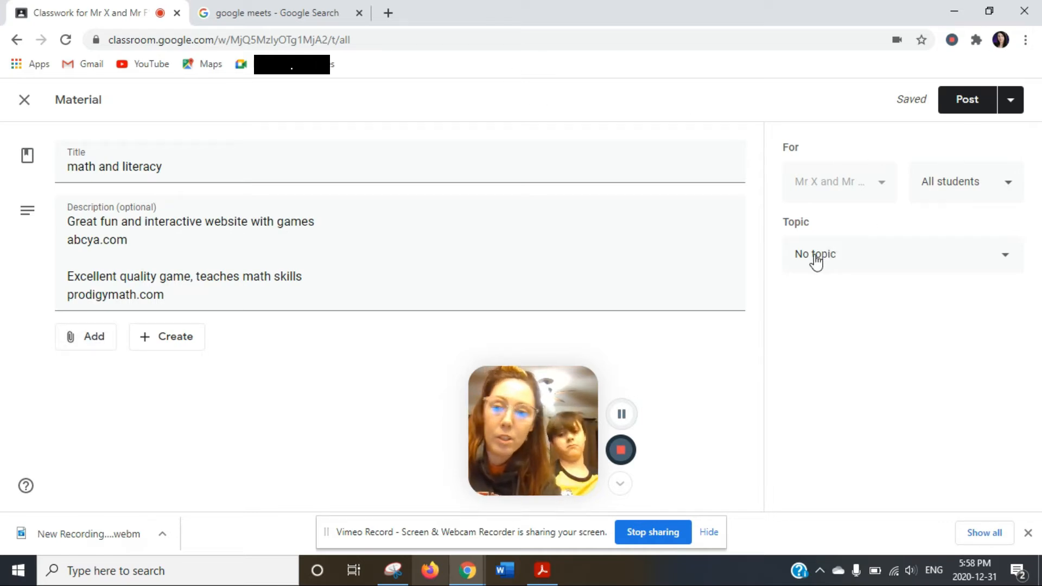
left_click(816, 261)
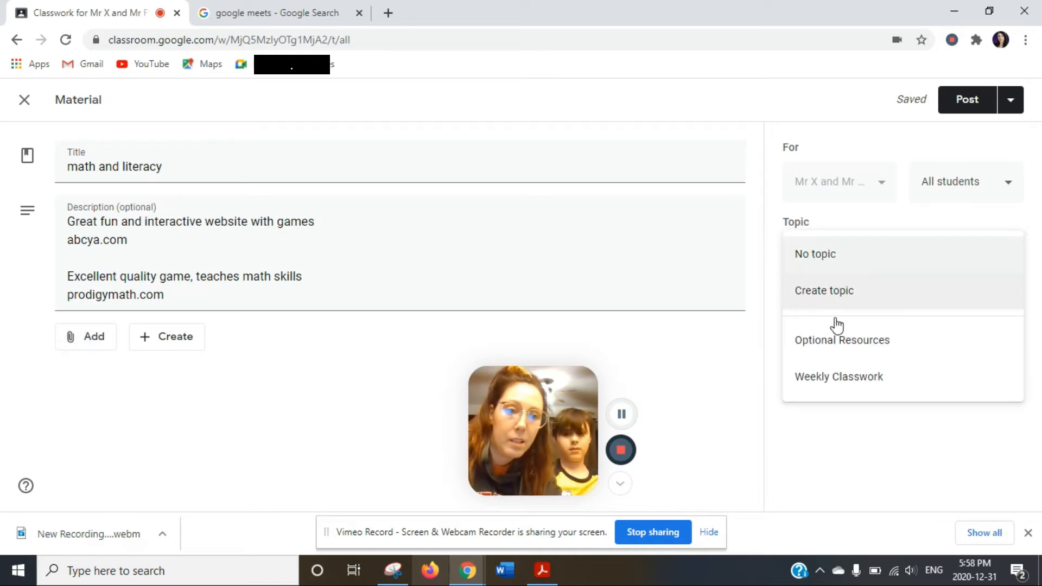
left_click(831, 343)
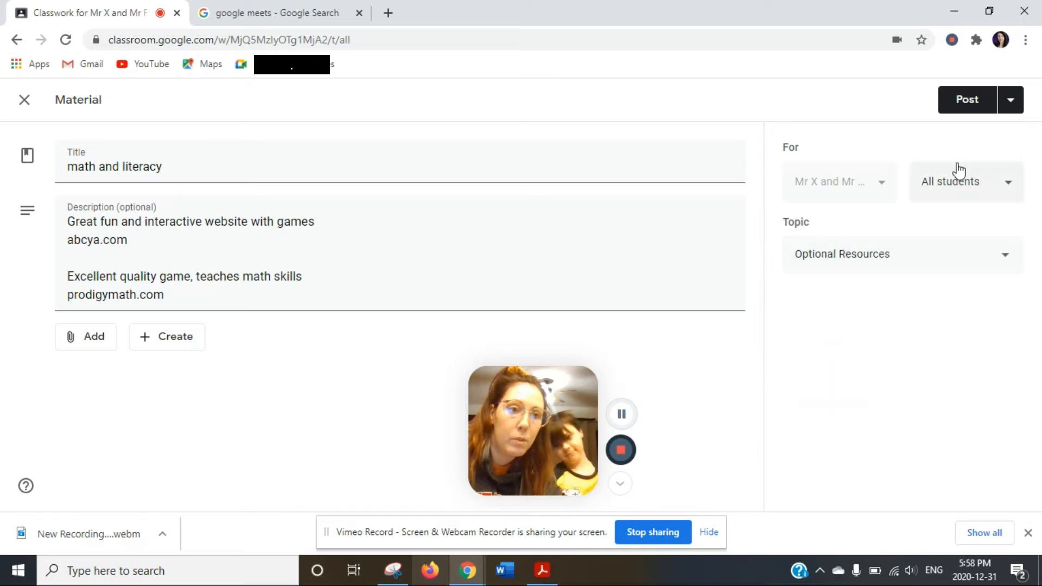
left_click(956, 102)
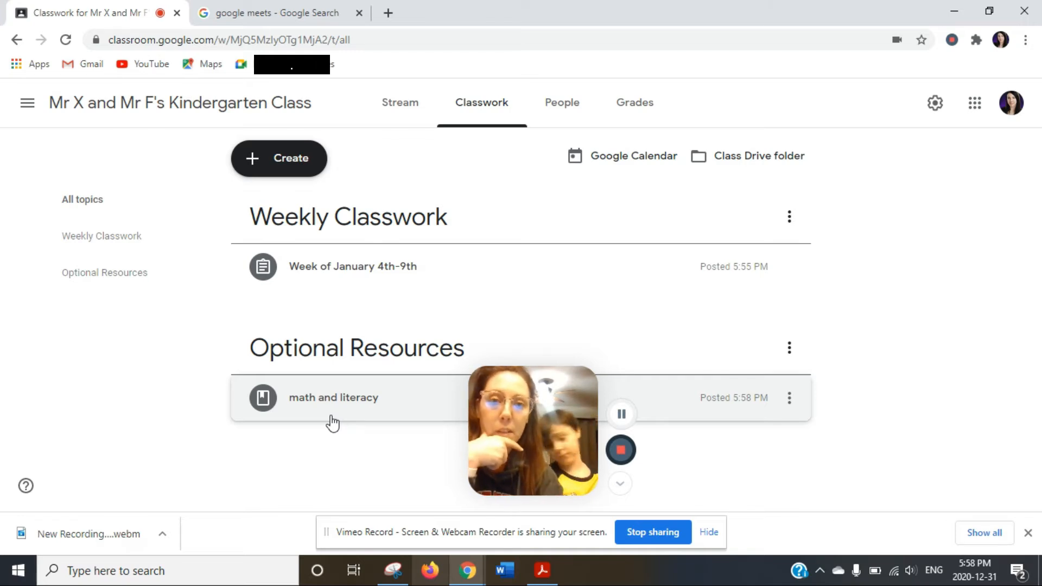
Open the Kindergarten class's People page.
left_click(561, 109)
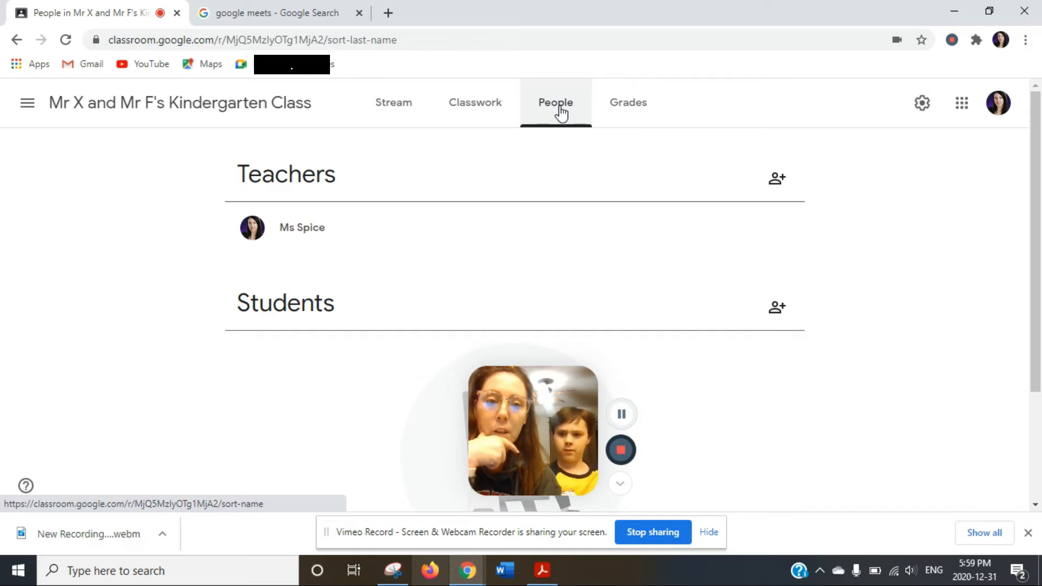
left_click(775, 307)
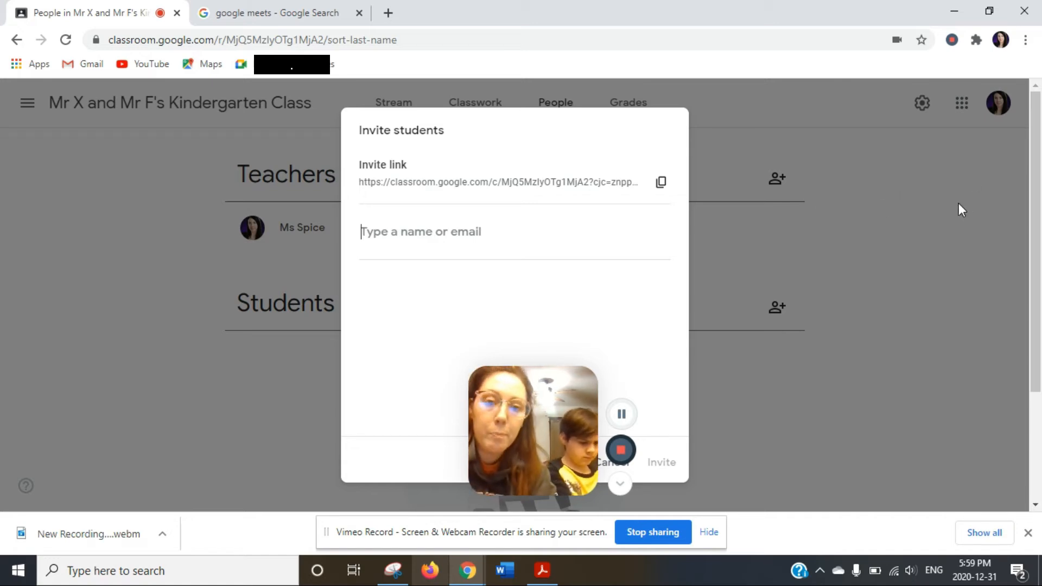
type("m")
key("BackSpace")
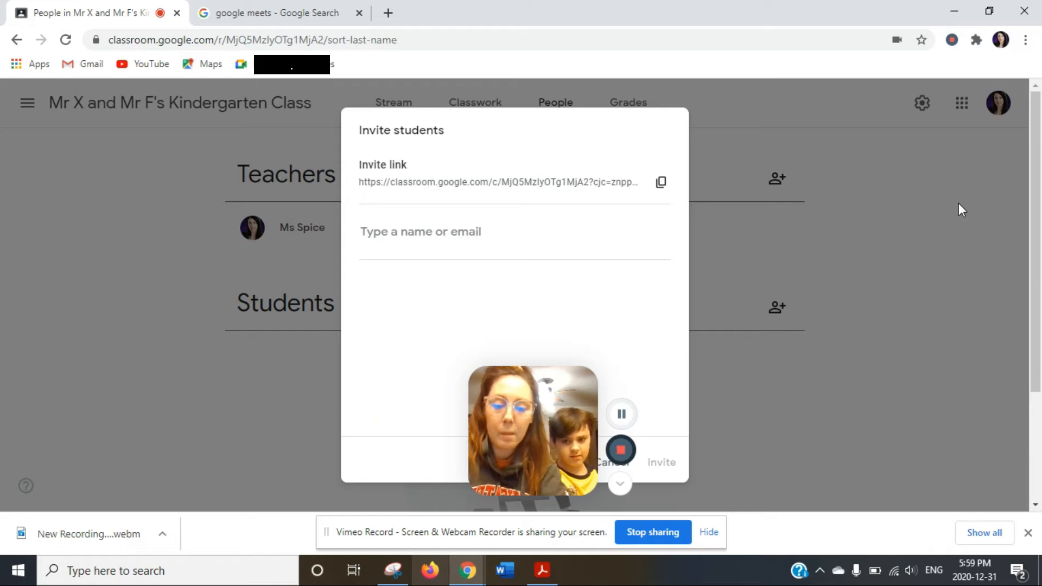
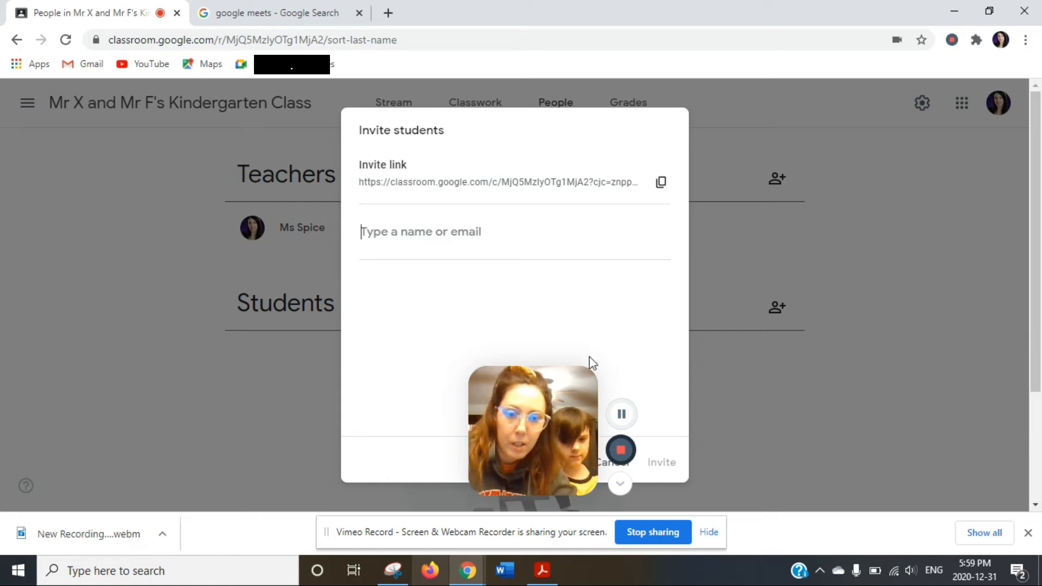
left_click_drag(531, 419, 286, 428)
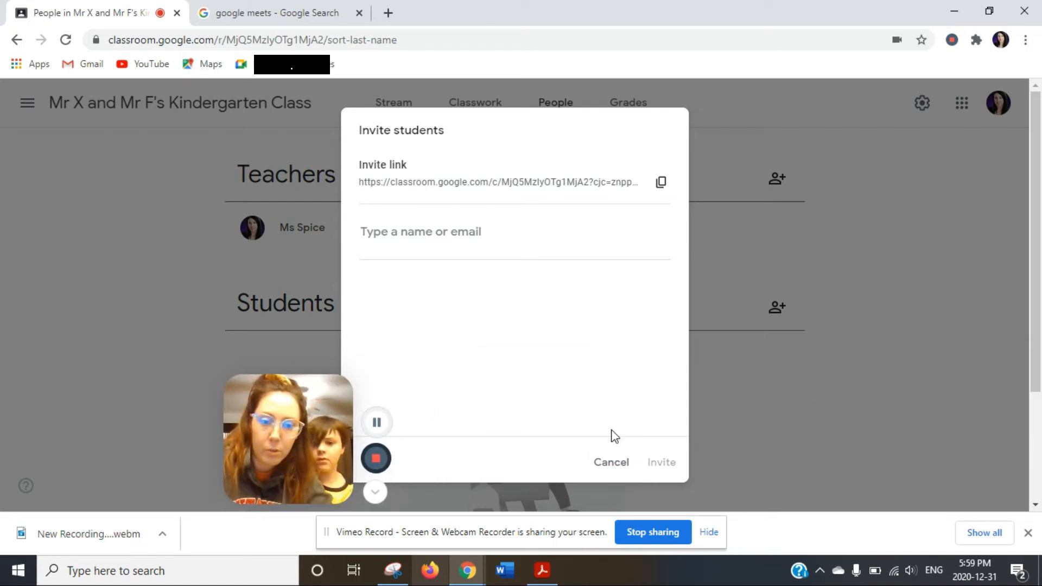
left_click(619, 467)
Glance at Grades, then return to the Stream and review the math and literacy post.
left_click(641, 114)
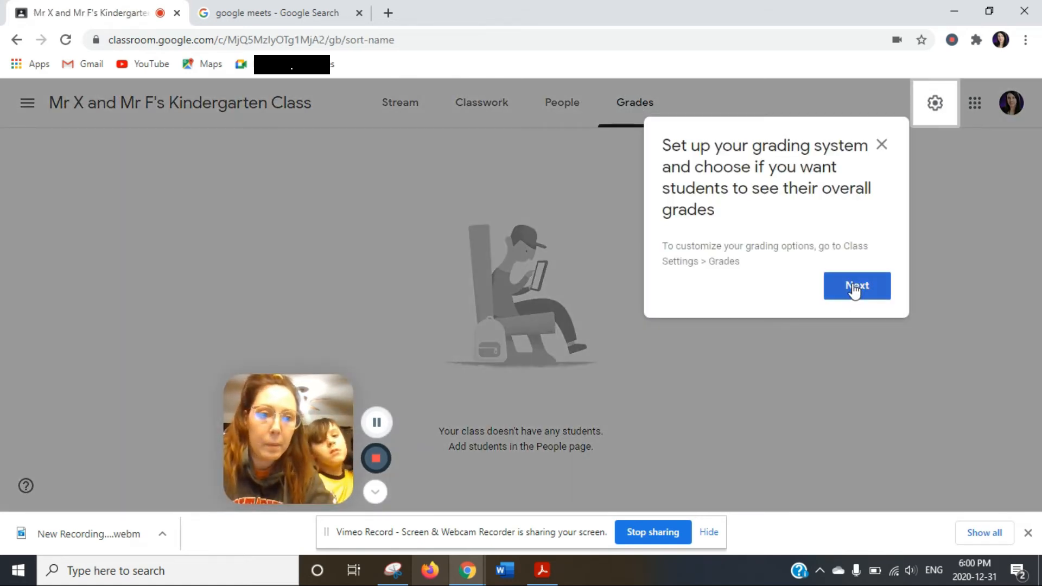
left_click(852, 285)
left_click(390, 111)
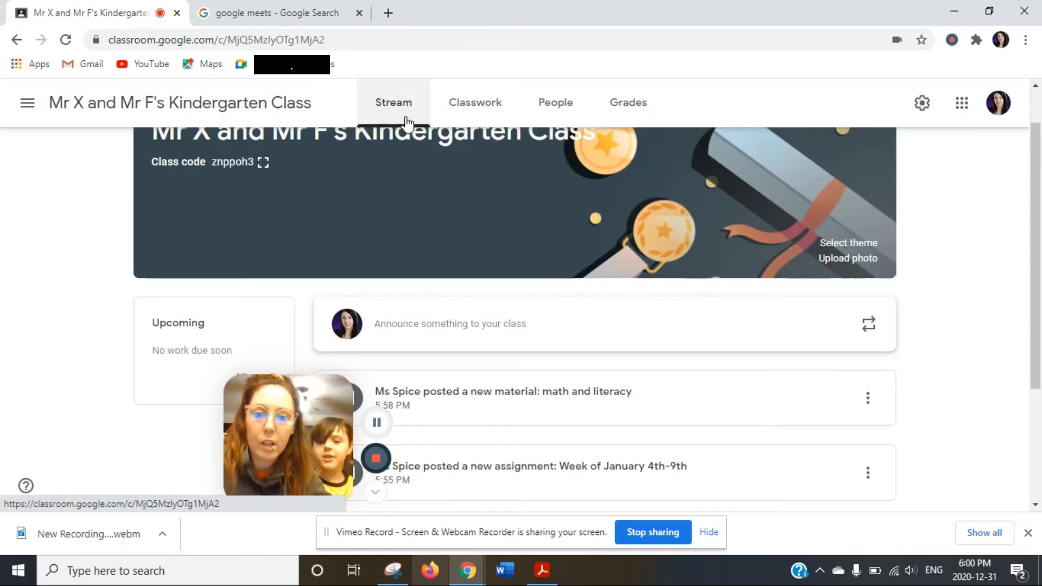
left_click_drag(1036, 184, 1038, 327)
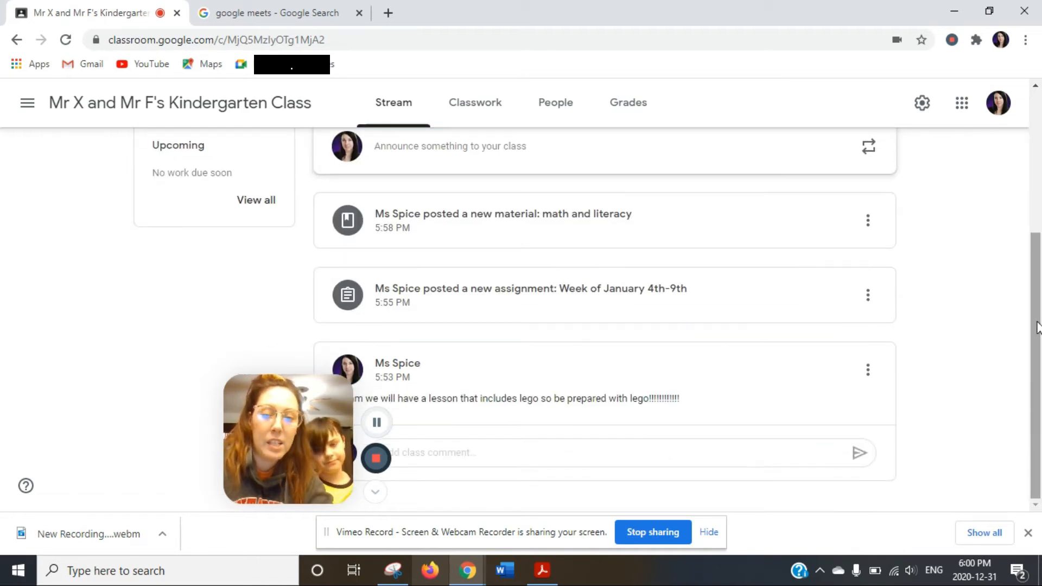
left_click(878, 225)
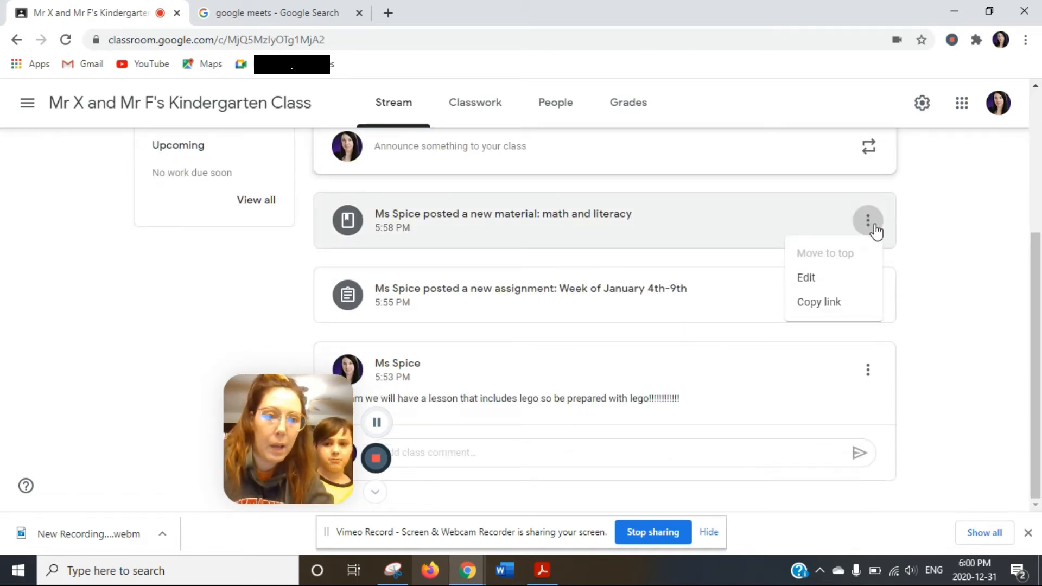
left_click(954, 235)
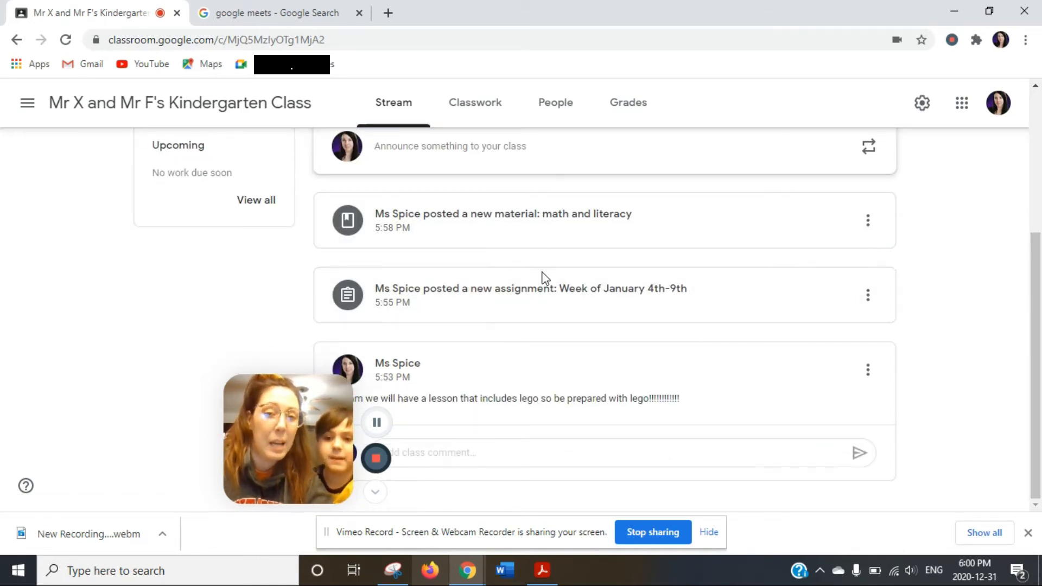
left_click_drag(321, 377, 203, 274)
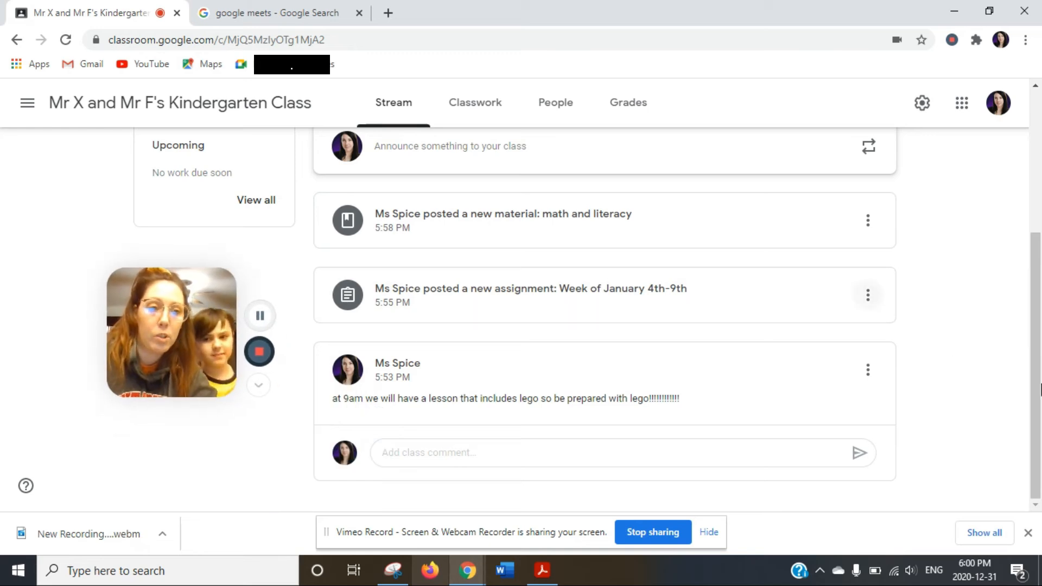
scroll(963, 155, "up", 5)
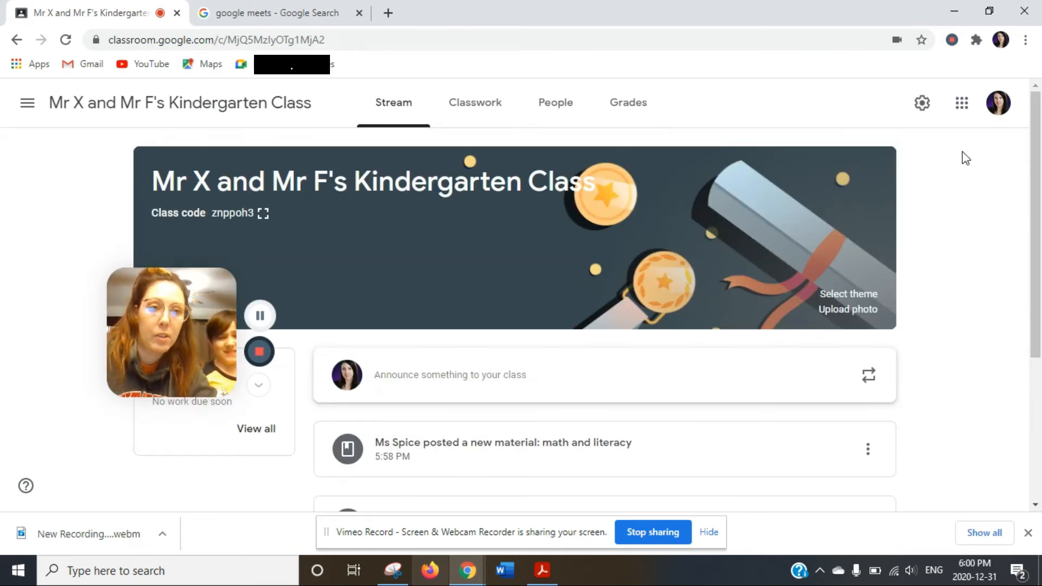
In class settings, hide classwork notifications and set the Stream to 'Students can only comment'.
left_click(923, 102)
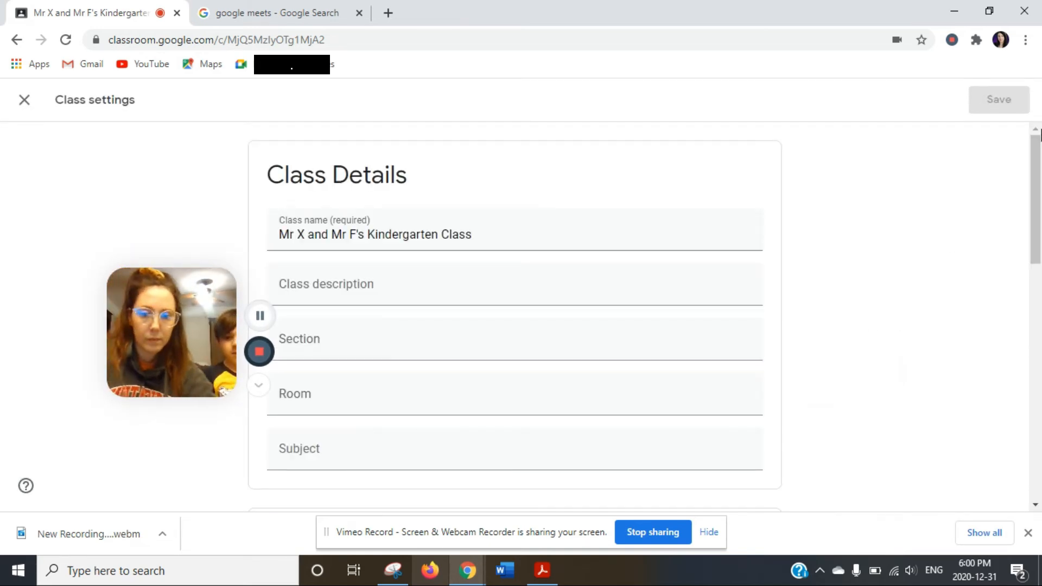
left_click_drag(1038, 179, 1041, 356)
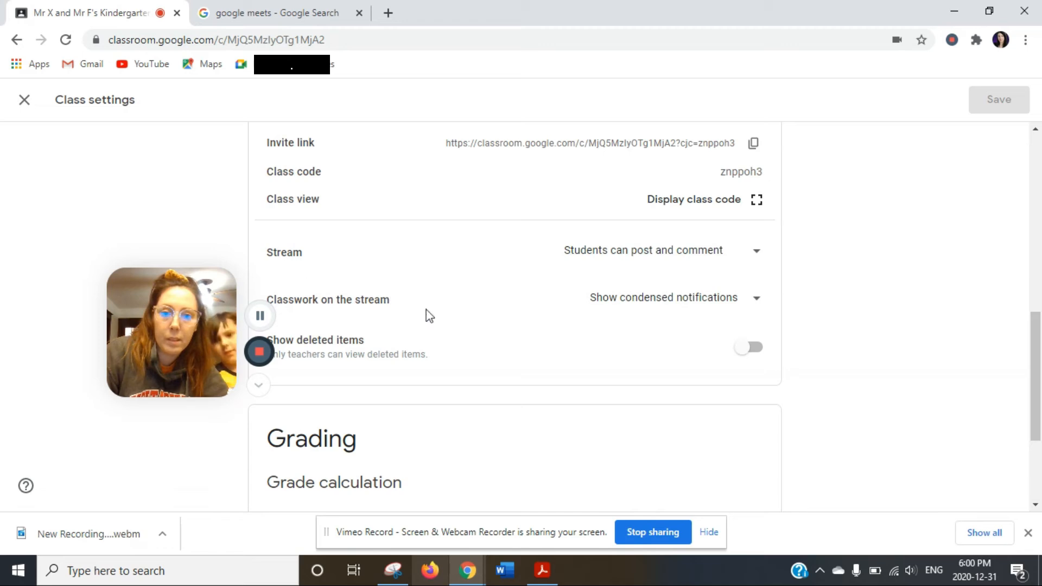
left_click(681, 306)
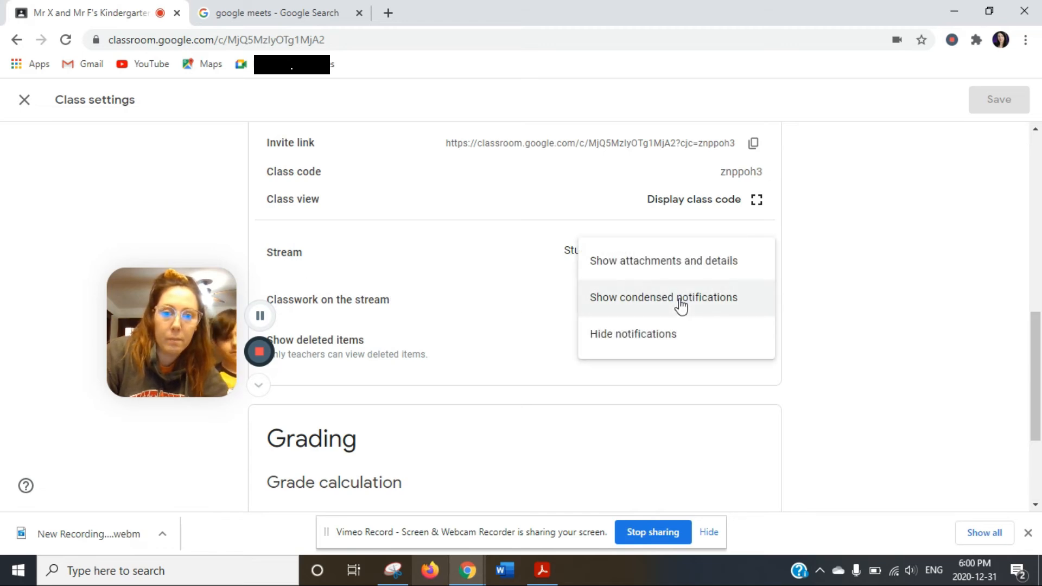
left_click(641, 335)
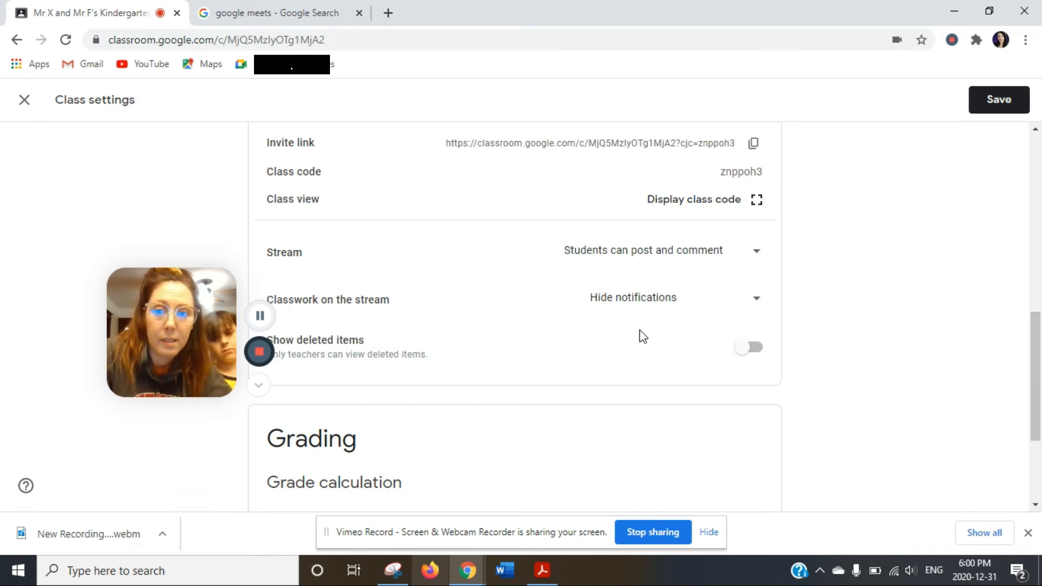
left_click(667, 265)
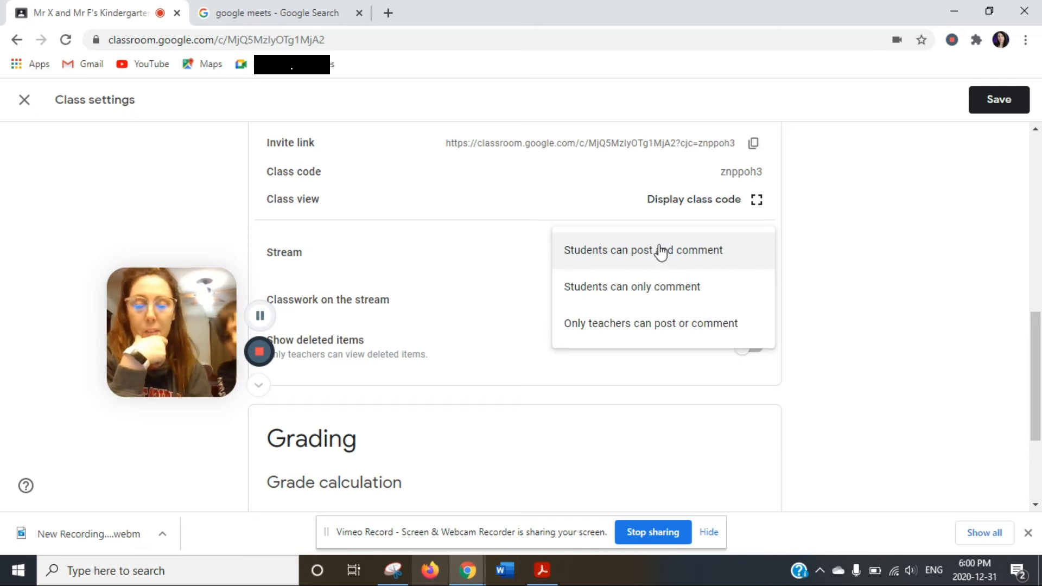
left_click(621, 292)
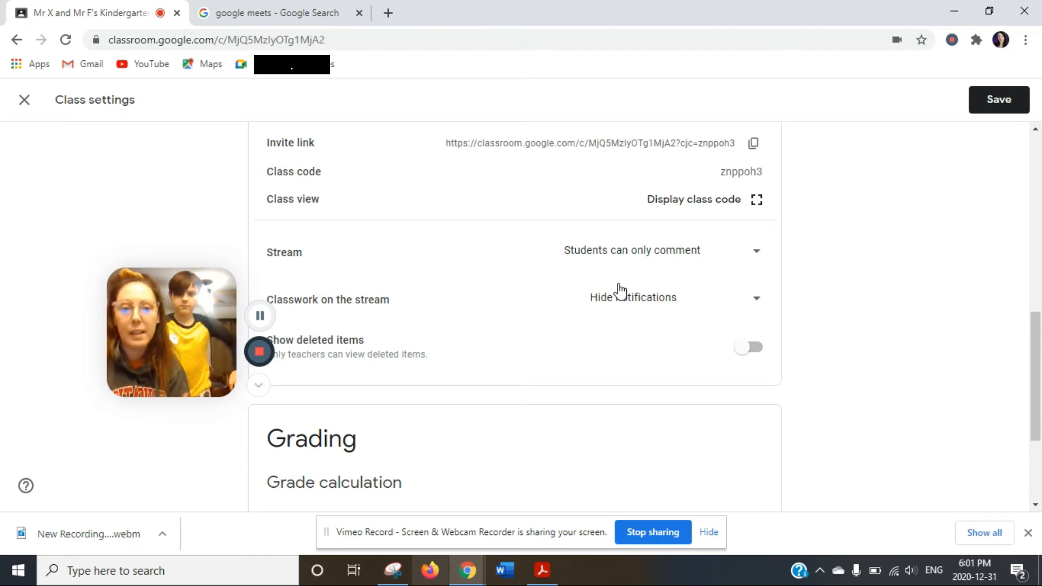
Keep the changed stream settings and save the class settings.
left_click(663, 252)
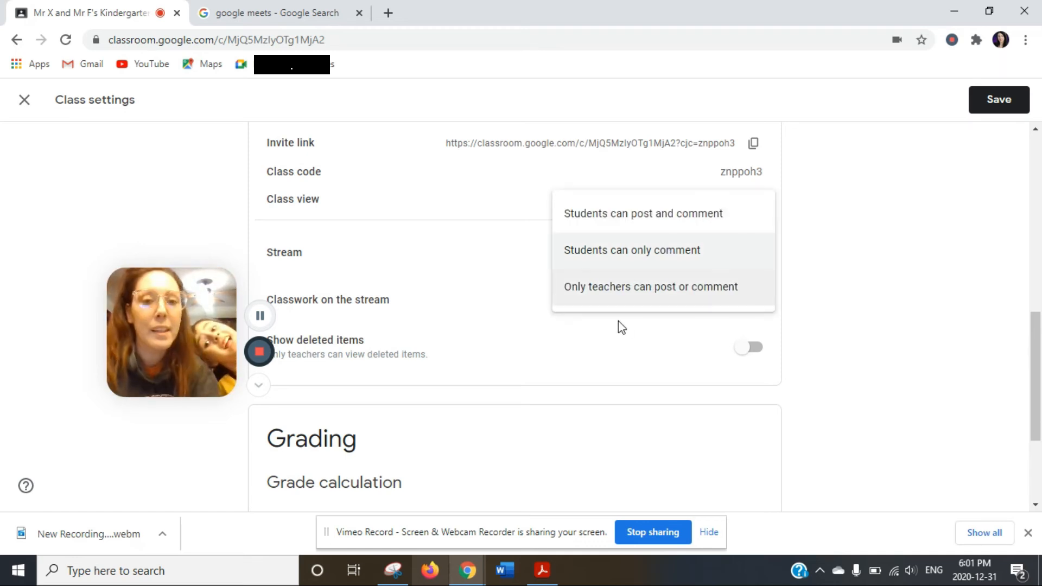
left_click(917, 286)
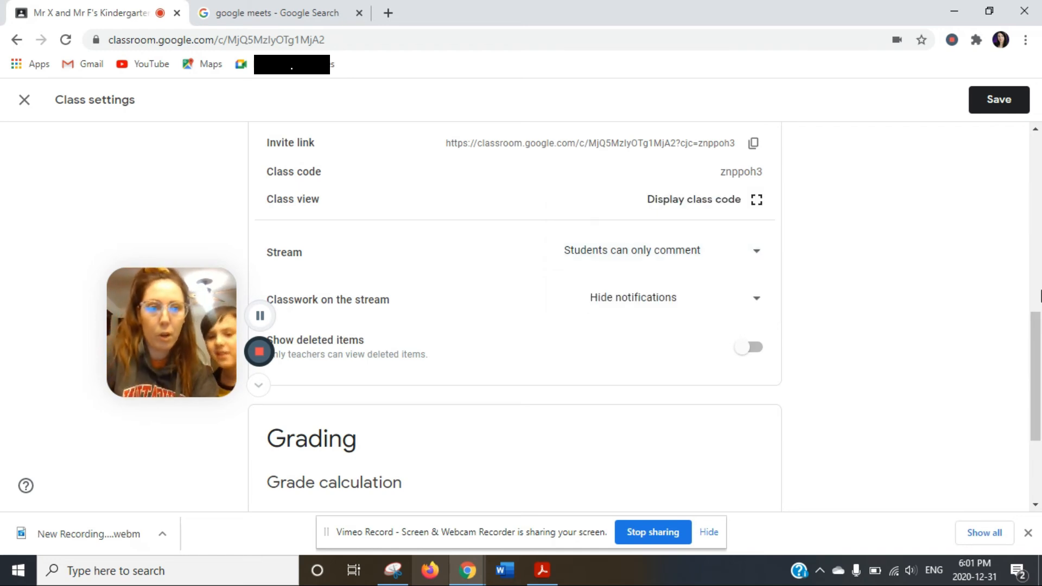
left_click_drag(1036, 322, 1036, 145)
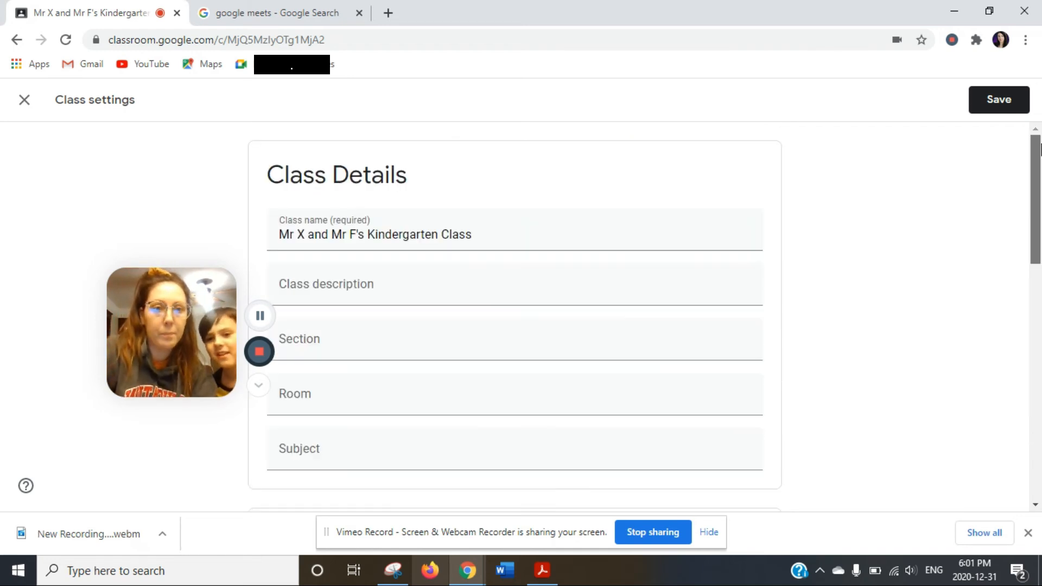
left_click(25, 100)
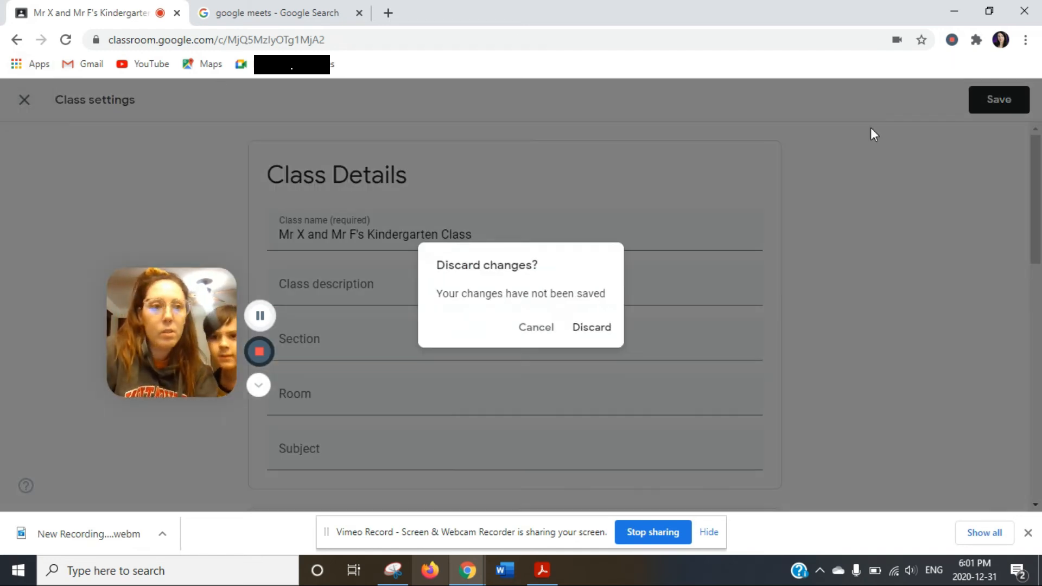
left_click(523, 337)
left_click(994, 92)
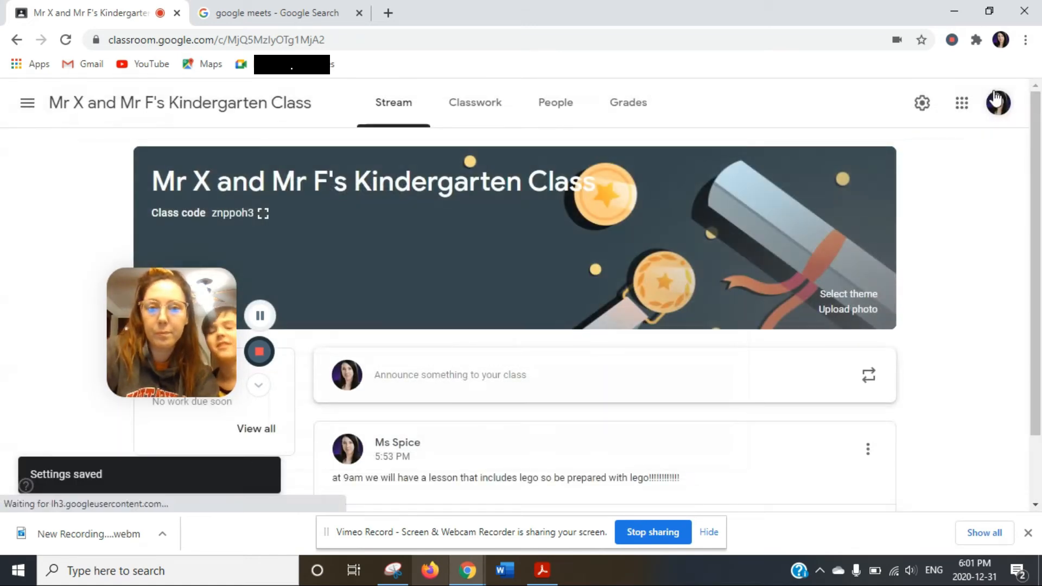
Switch to the 'google meets - Google Search' browser tab.
left_click(960, 104)
left_click(960, 106)
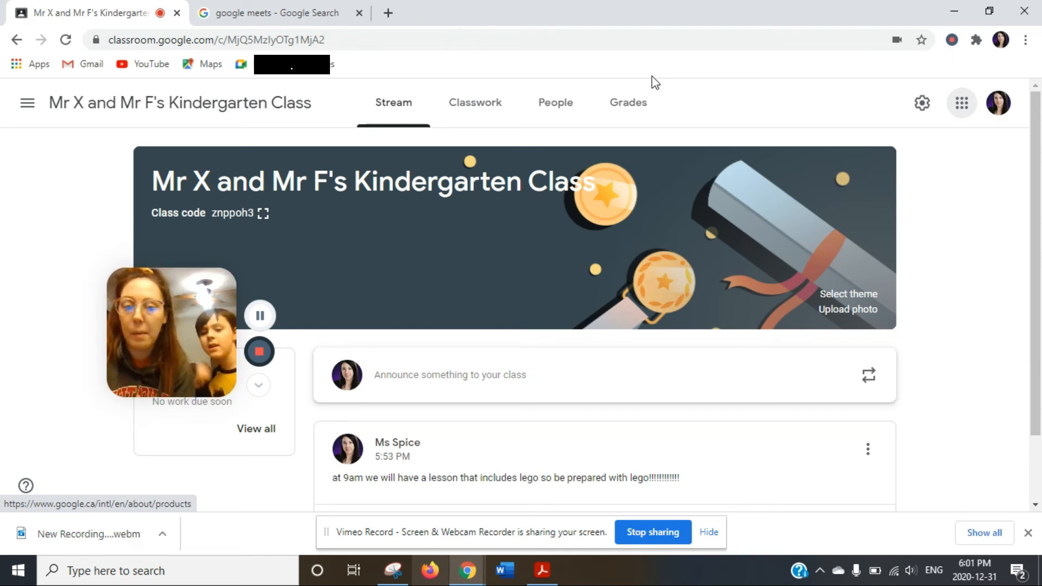
left_click(296, 7)
left_click_drag(177, 316, 783, 161)
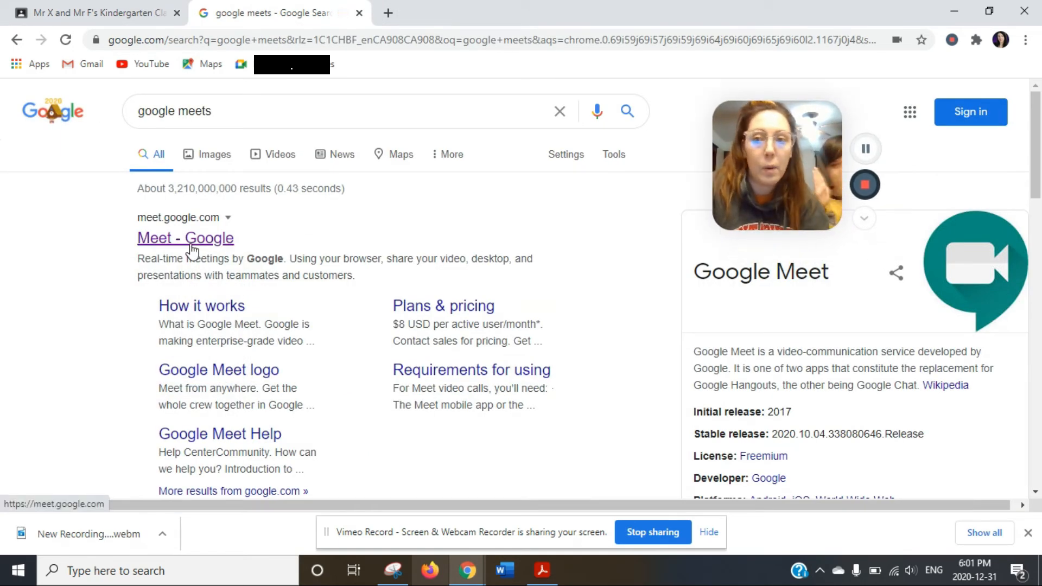
Go to meet.google.com from the search results and start an instant meeting.
left_click(191, 247)
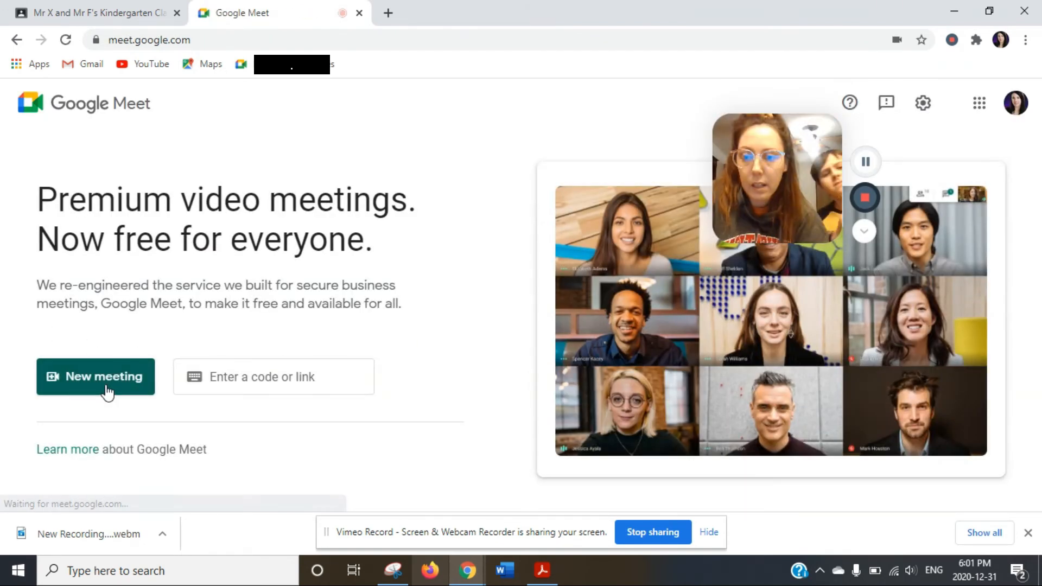
left_click(96, 389)
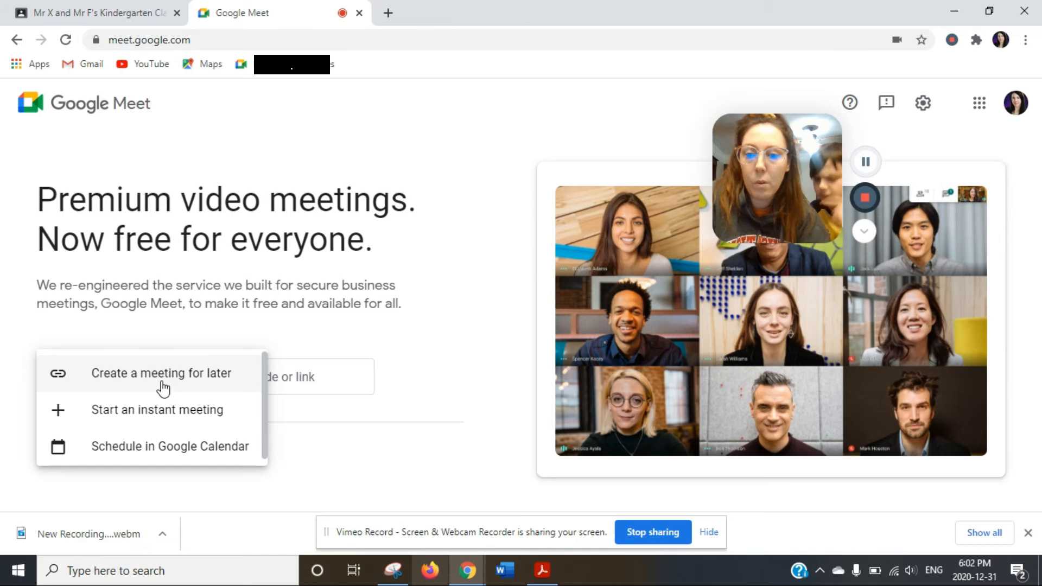
left_click(127, 412)
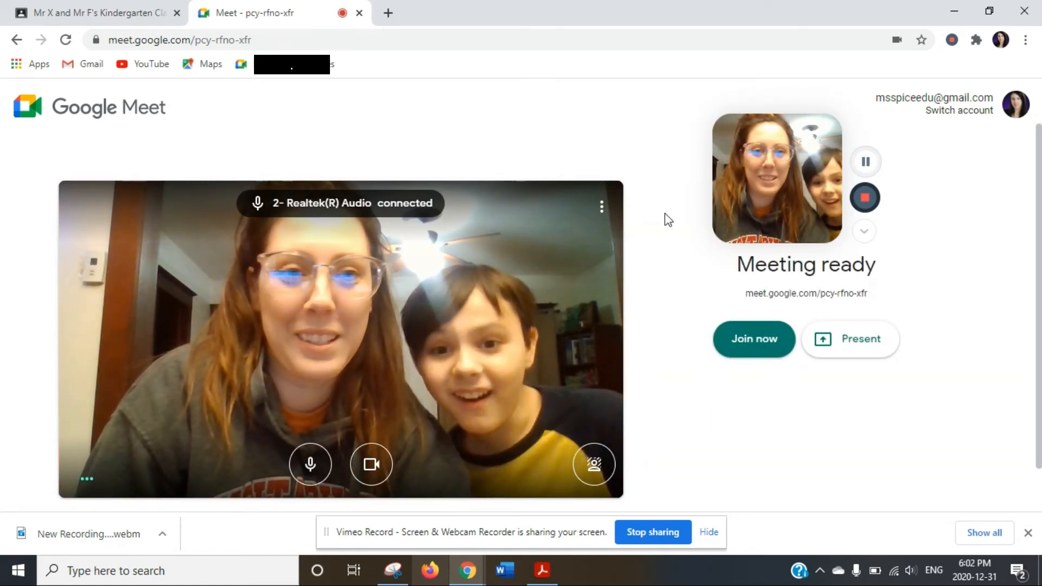
left_click_drag(800, 116, 709, 89)
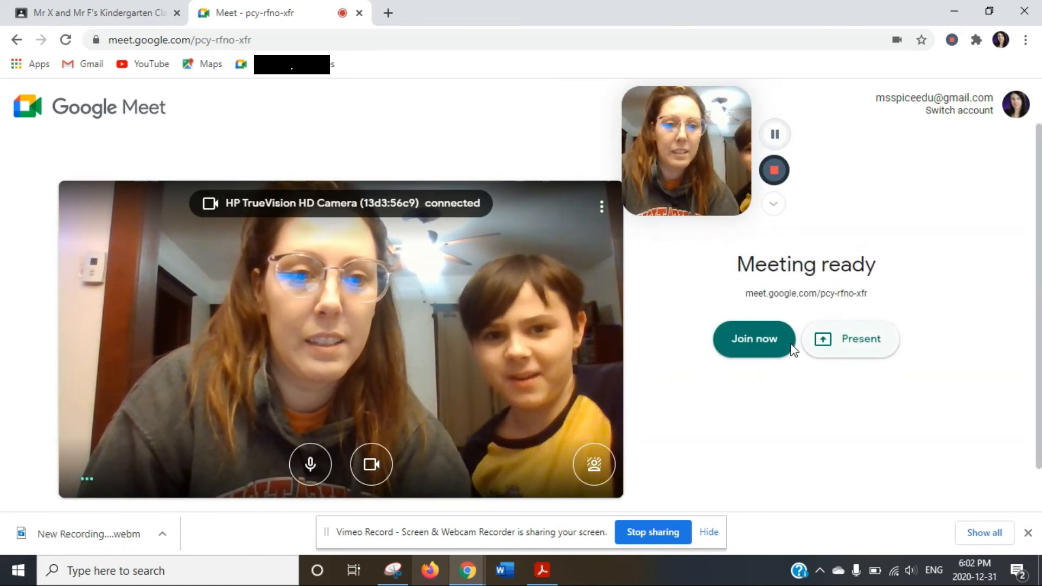
Join the meeting and copy its URL from the address bar.
left_click(752, 348)
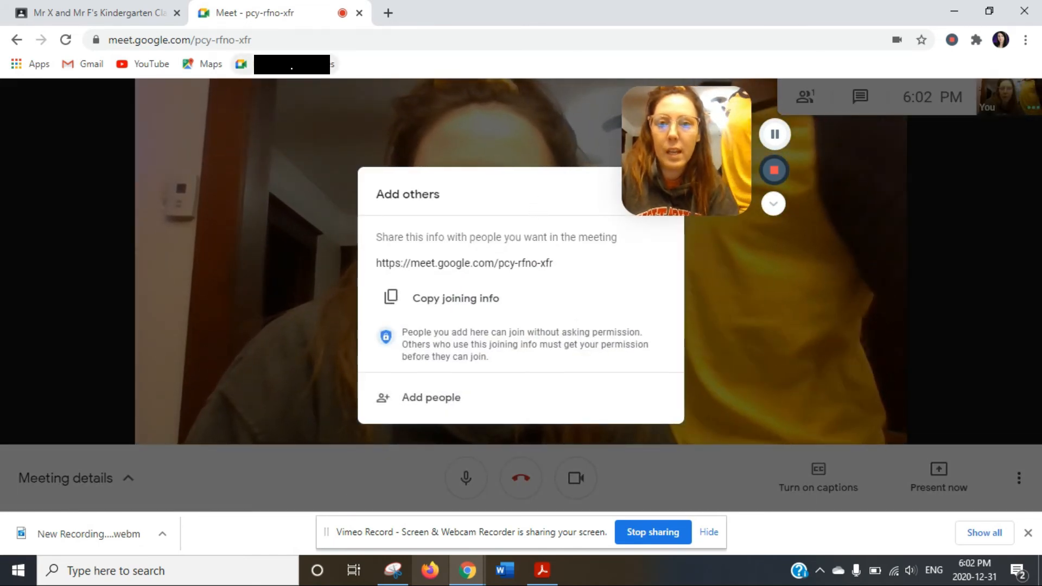
left_click(218, 39)
right_click(218, 38)
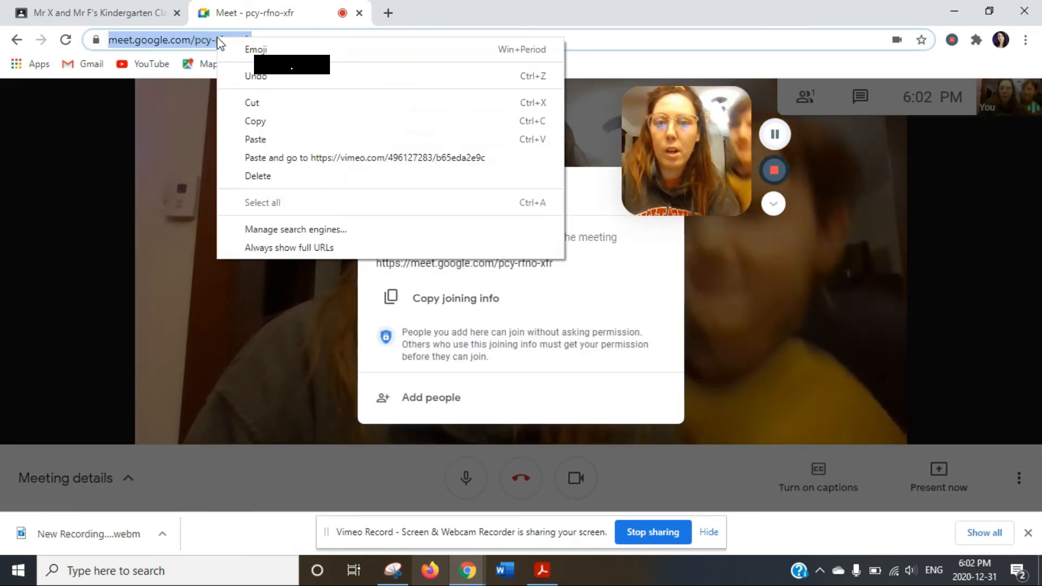
left_click(282, 121)
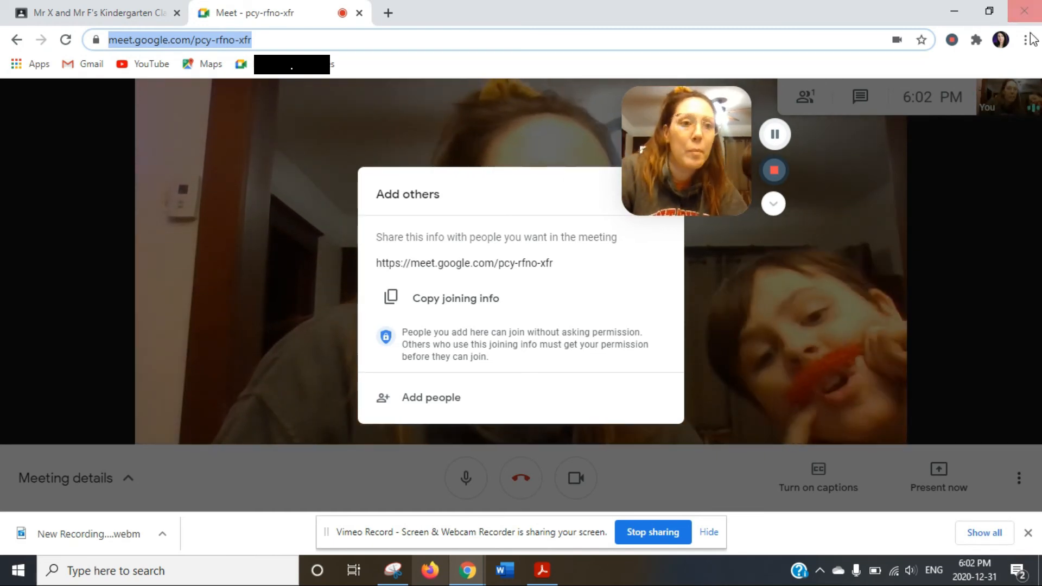
left_click(922, 39)
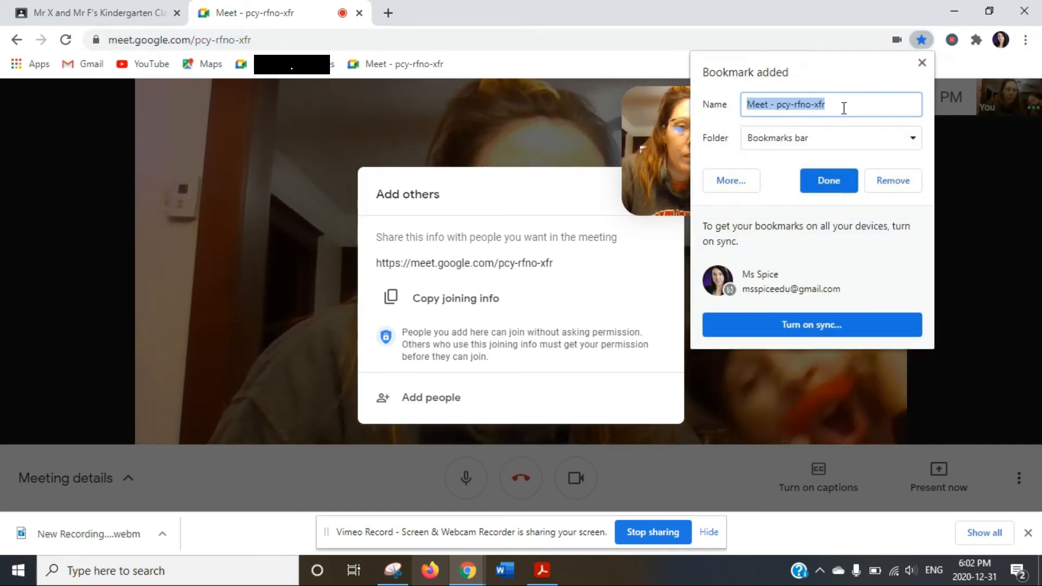
left_click(825, 139)
left_click(818, 163)
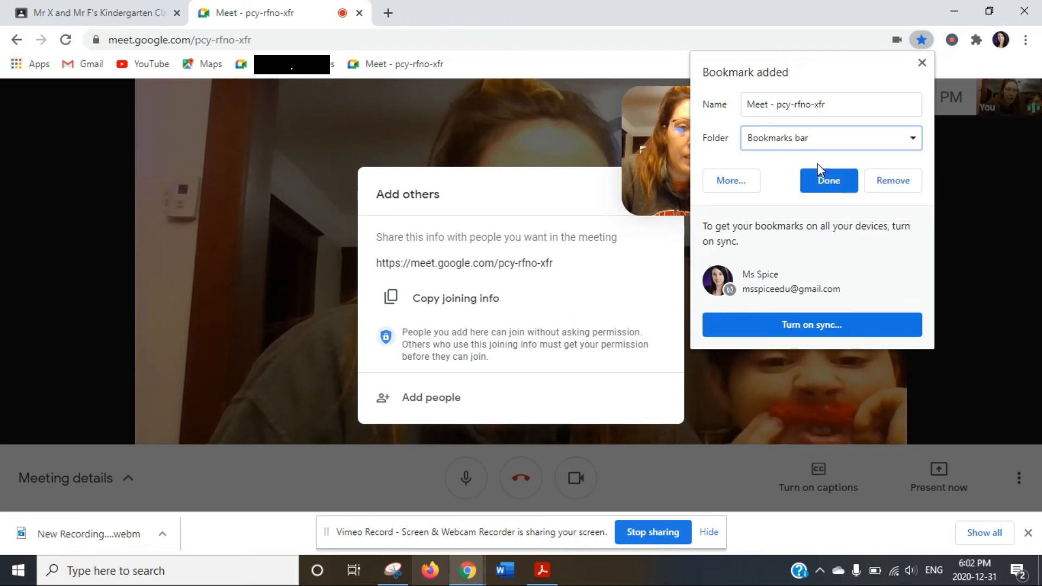
left_click(622, 62)
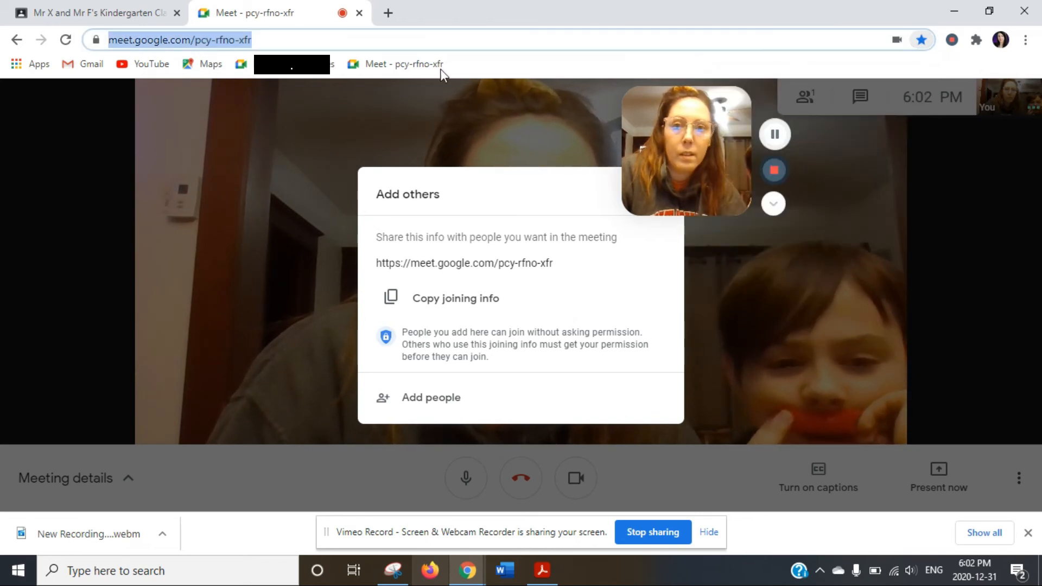
right_click(411, 67)
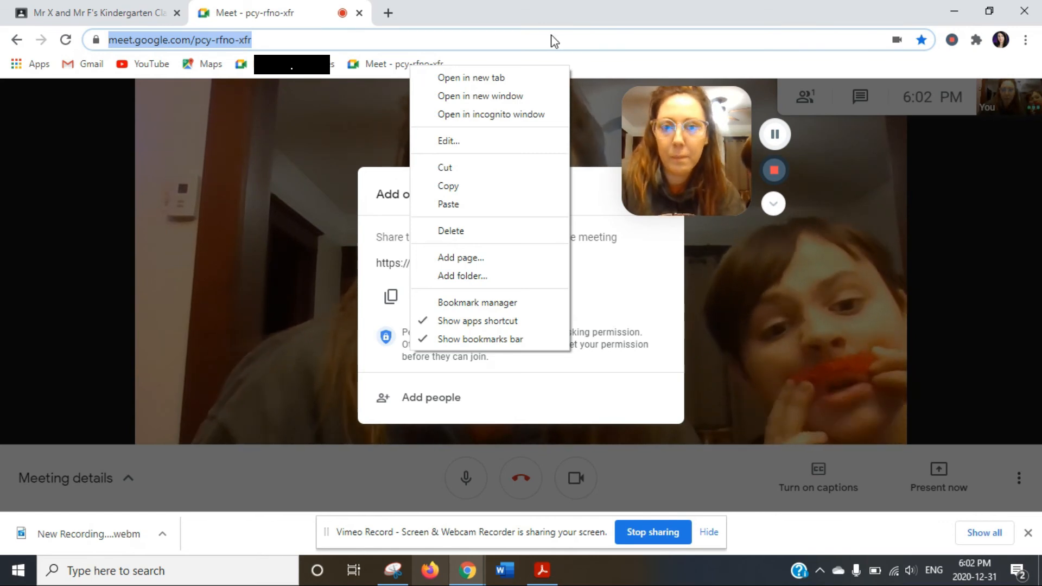
left_click(588, 11)
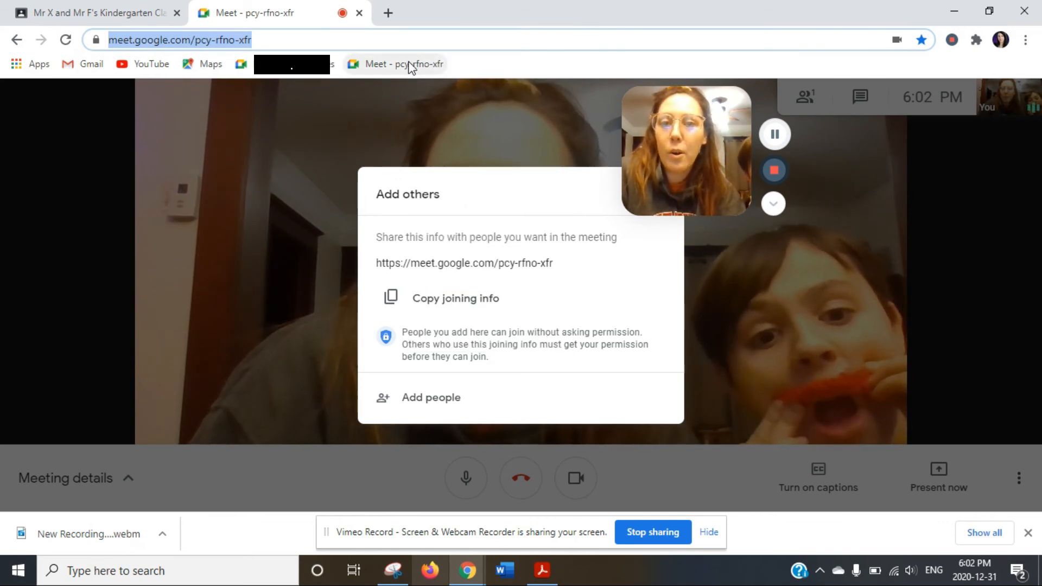